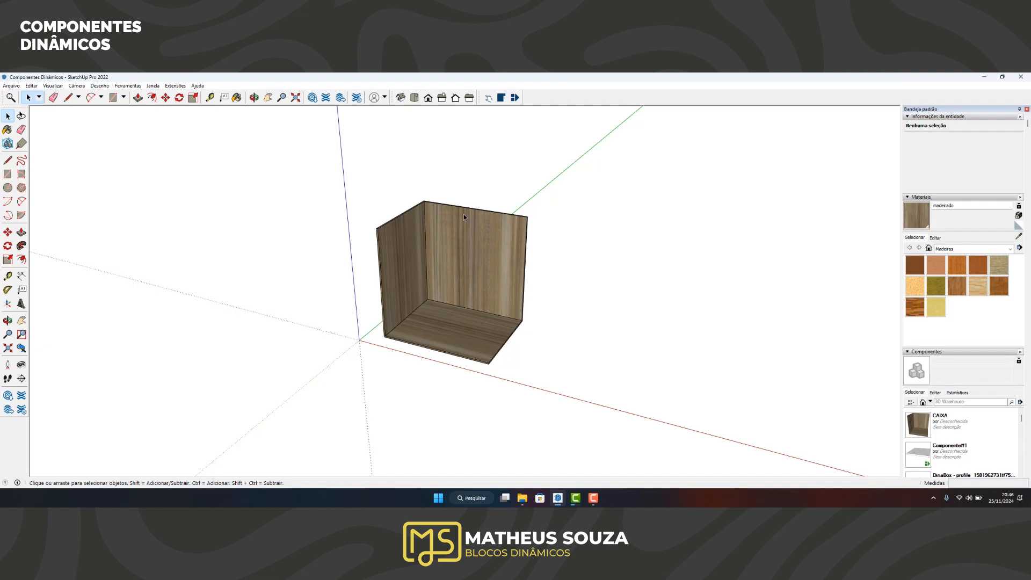
Step: Open the component attributes of the wooden box and add the Z position and LenX, LenY and LenZ size attributes to CAIXA
{"action": "left_click", "coordinate": [448, 275]}
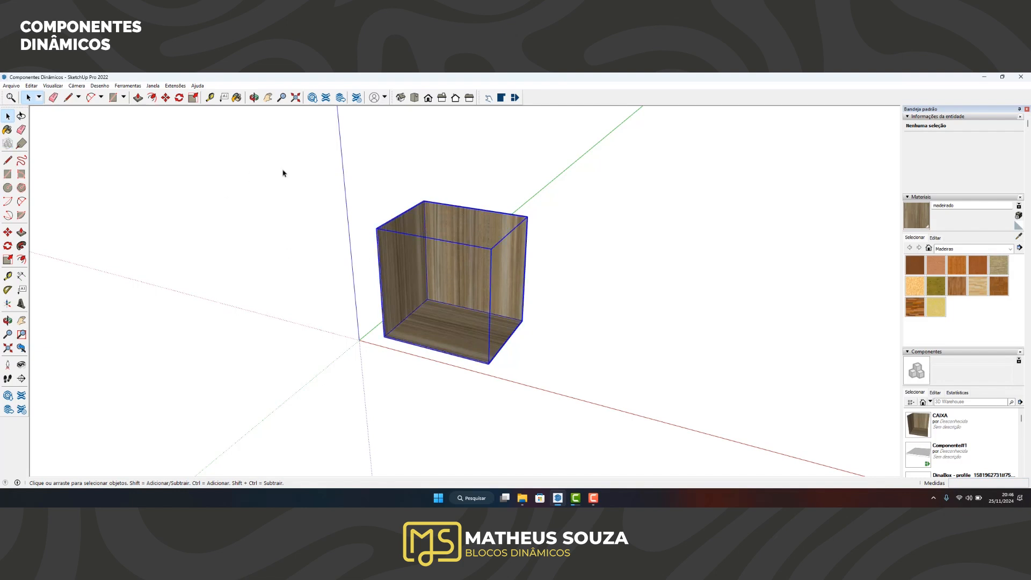
{"action": "left_click", "coordinate": [514, 97]}
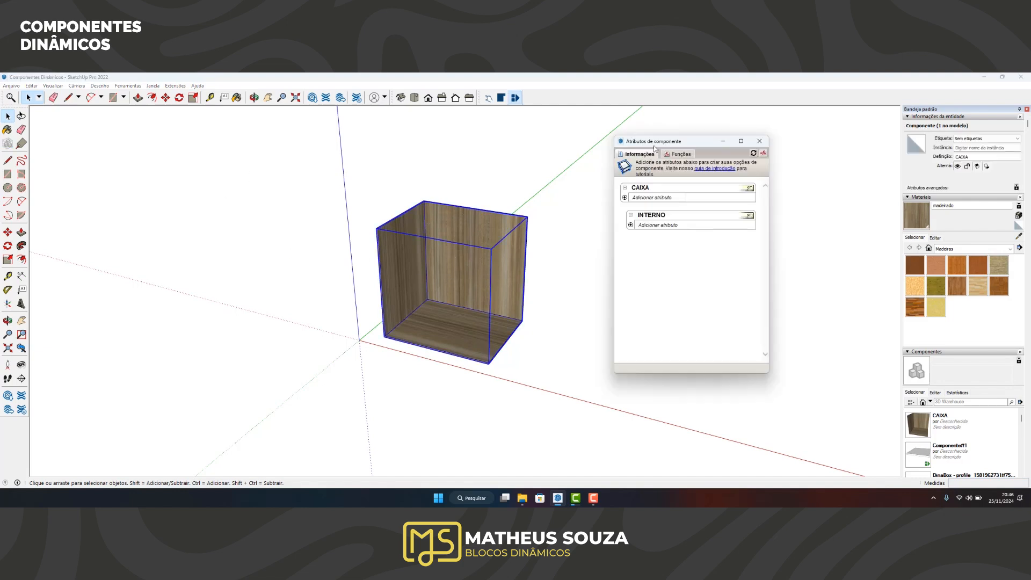
{"action": "left_click_drag", "start_coordinate": [654, 146], "coordinate": [637, 142]}
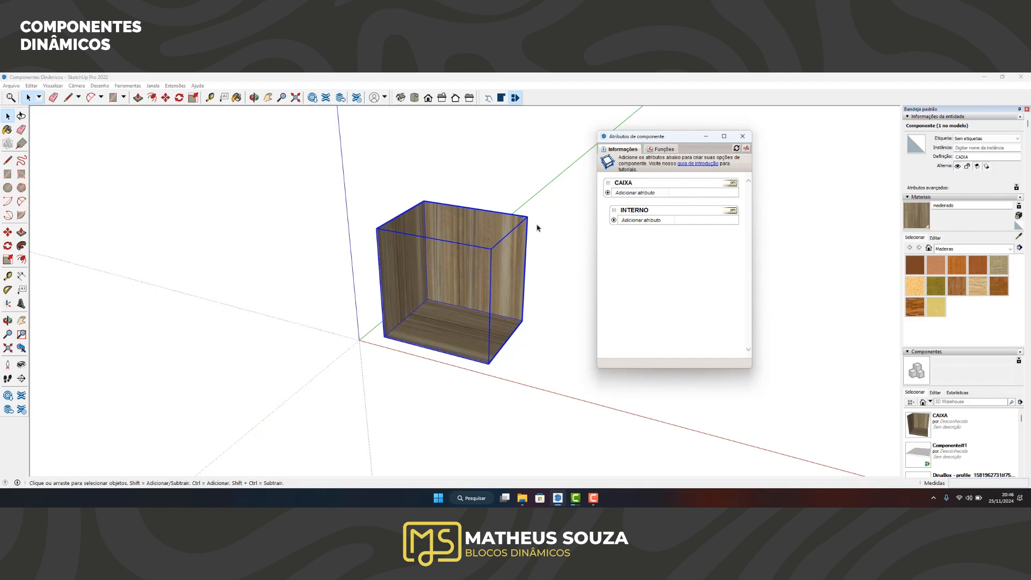
{"action": "left_click", "coordinate": [638, 193]}
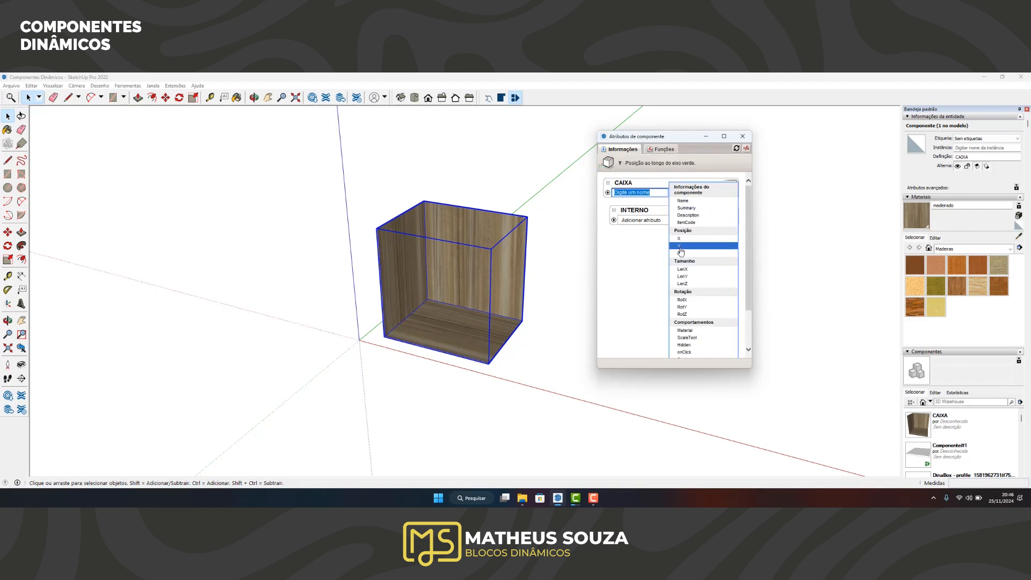
{"action": "left_click", "coordinate": [679, 254]}
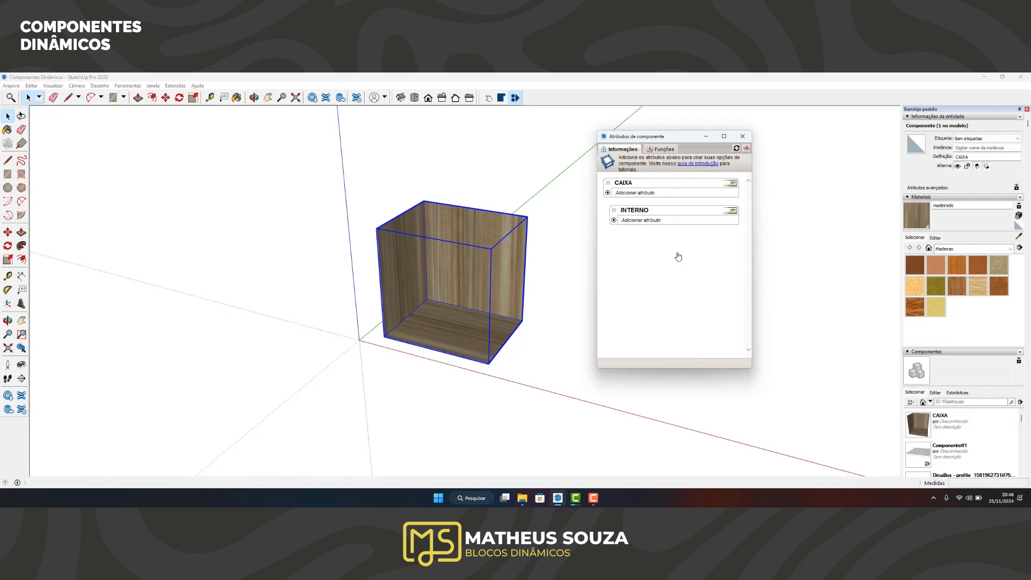
{"action": "left_click", "coordinate": [642, 211]}
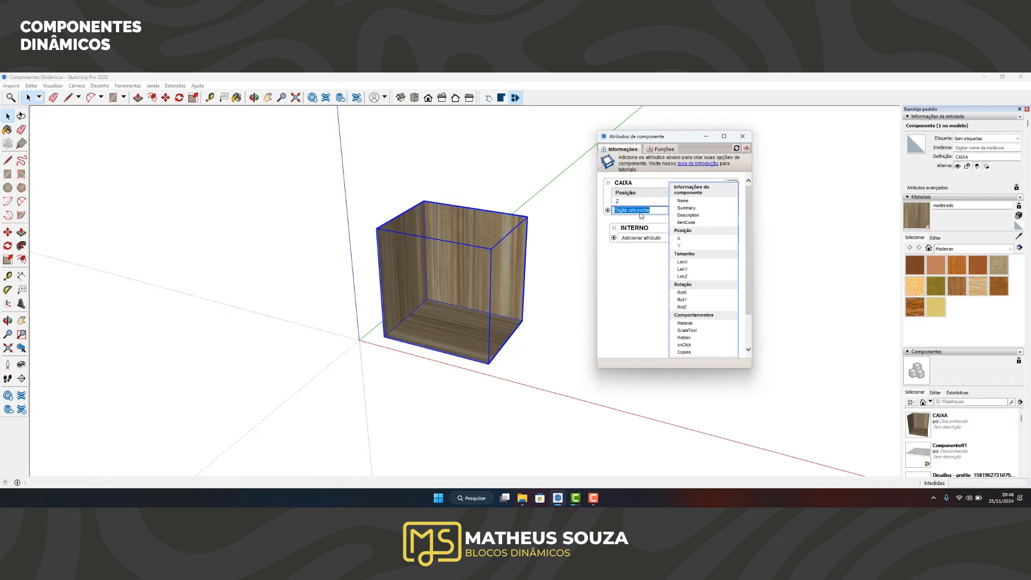
{"action": "left_click", "coordinate": [695, 259]}
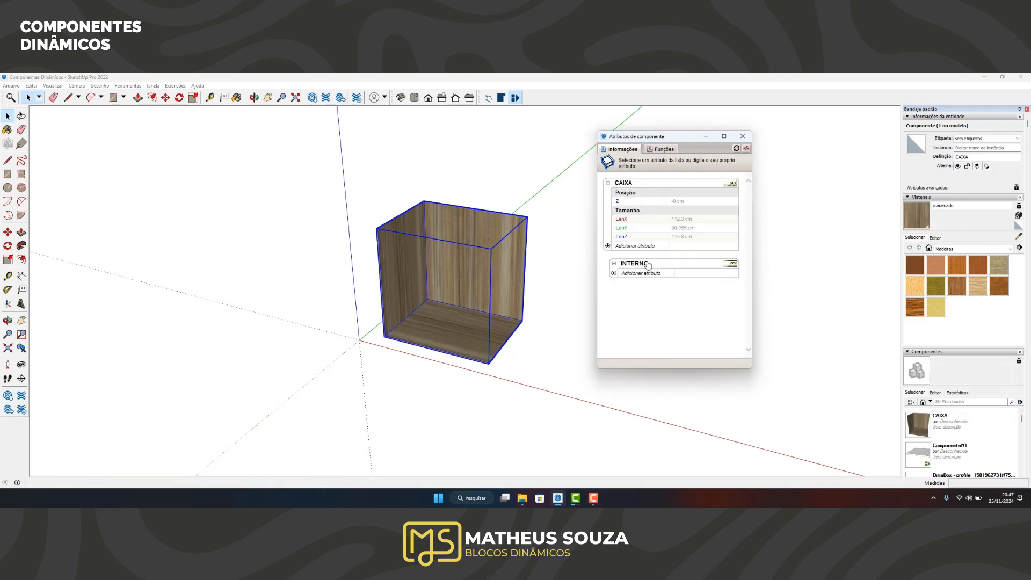
Step: Add all position and size attributes (X, Y, Z, LenX, LenY, LenZ) to the INTERNO subcomponent and close its attributes
{"action": "left_click", "coordinate": [630, 274]}
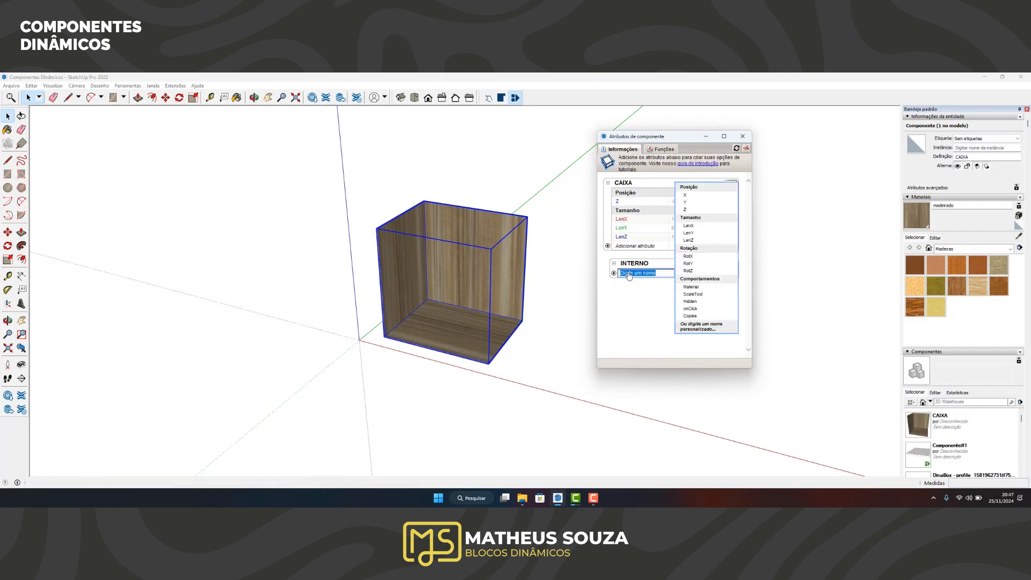
{"action": "left_click", "coordinate": [691, 193]}
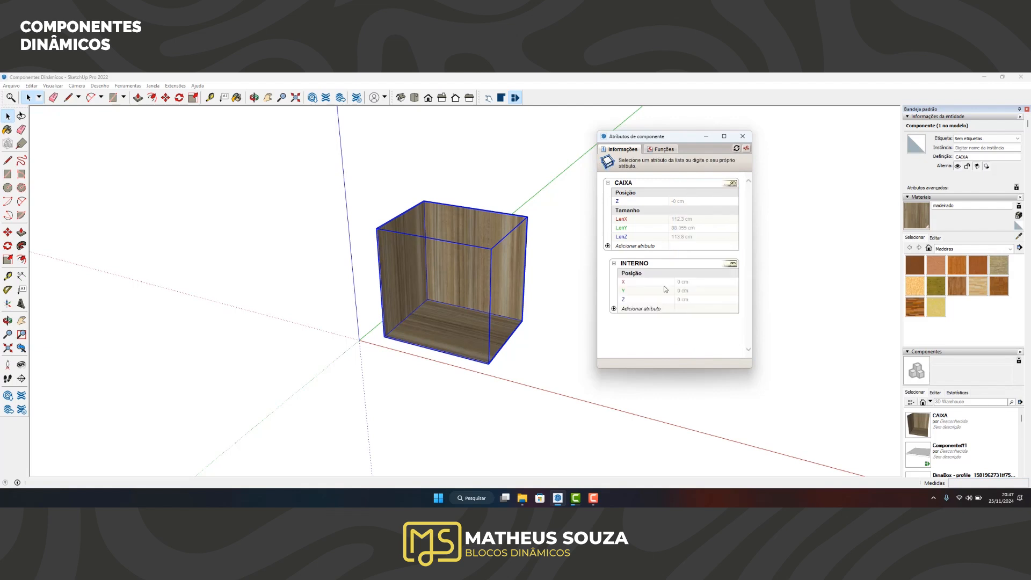
{"action": "left_click", "coordinate": [639, 309]}
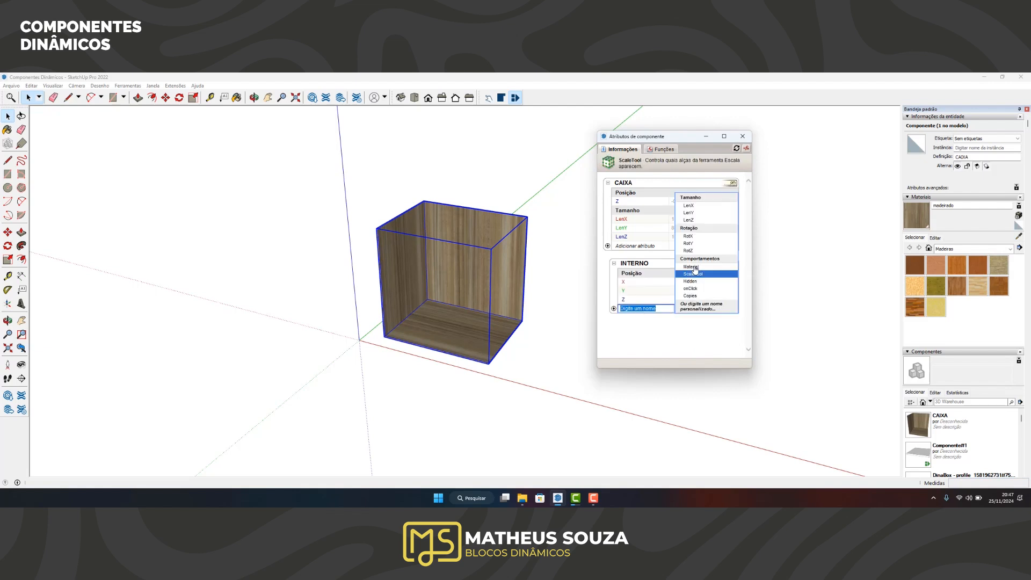
{"action": "left_click", "coordinate": [693, 204]}
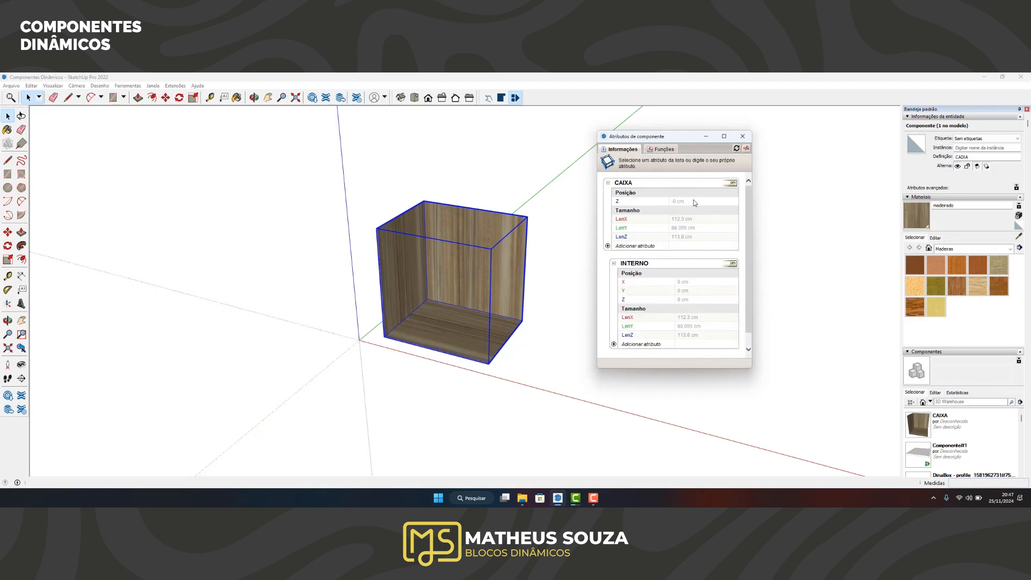
{"action": "left_click", "coordinate": [743, 136]}
Step: Enter the CAIXA component, open the attributes of INTERNO and expand PECA, PECA#1 and PECA#2
{"action": "double_click", "coordinate": [491, 258]}
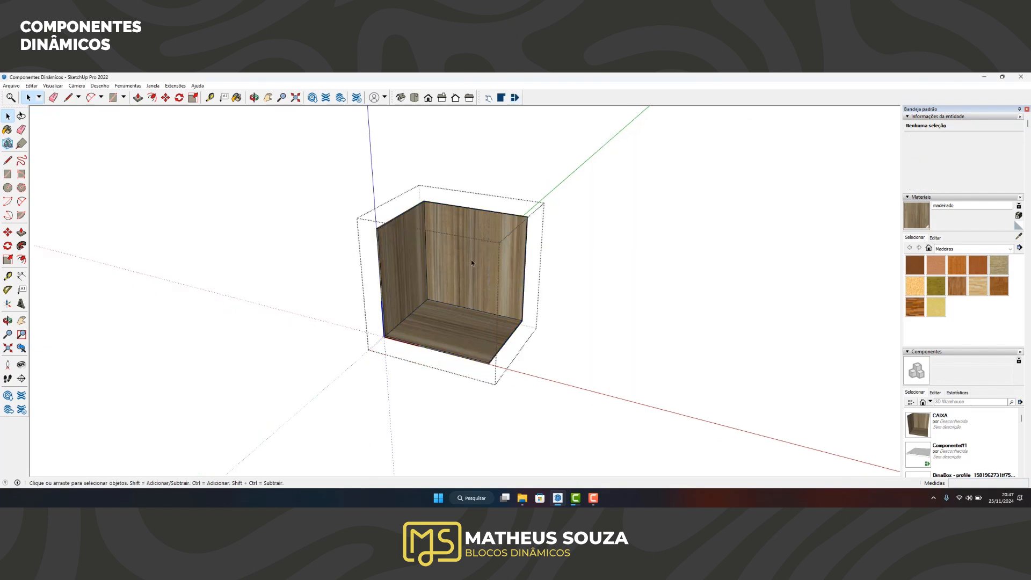
{"action": "left_click", "coordinate": [472, 260]}
{"action": "key", "text": "ctrl+shift+a"}
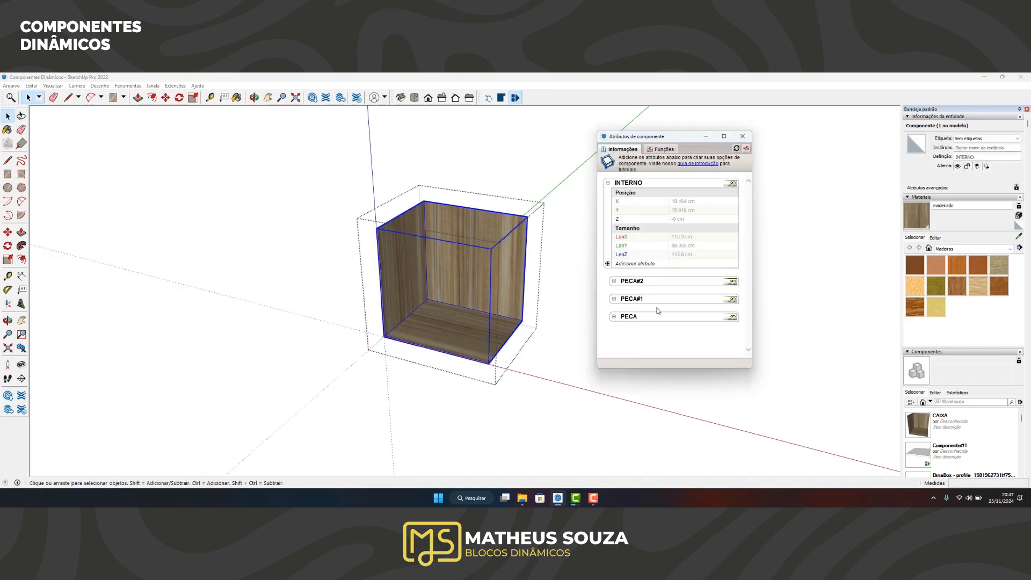
{"action": "left_click", "coordinate": [614, 316]}
{"action": "left_click", "coordinate": [614, 298]}
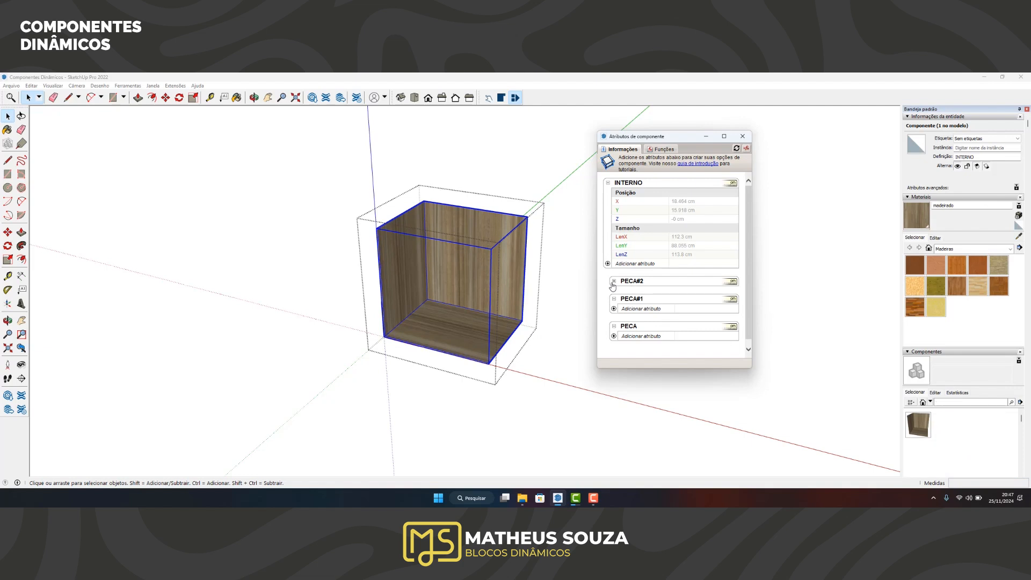
{"action": "left_click", "coordinate": [614, 281]}
Step: Add all position, size and rotation attributes to PECA#2
{"action": "left_click", "coordinate": [641, 290]}
{"action": "left_click", "coordinate": [635, 307]}
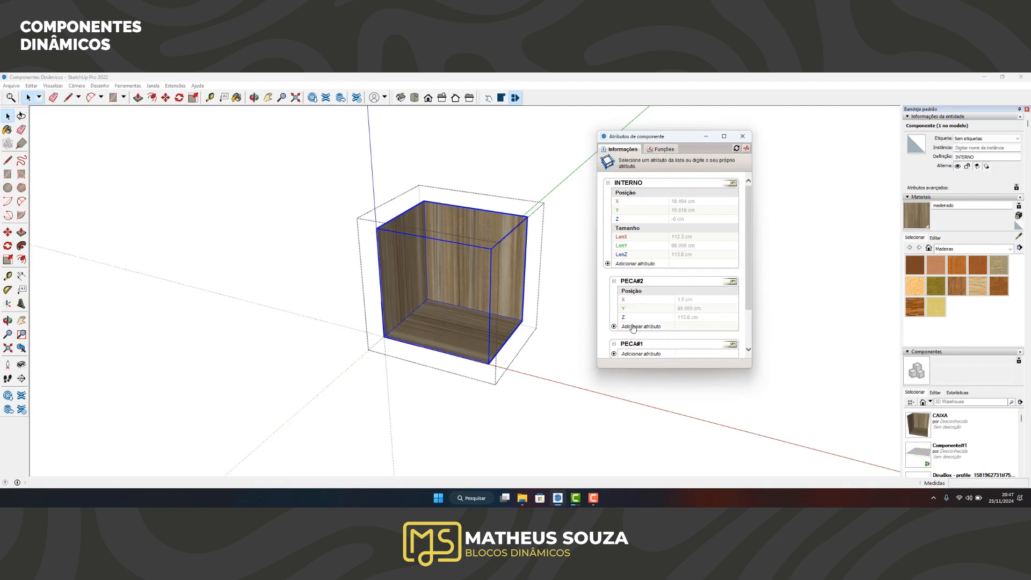
{"action": "left_click", "coordinate": [634, 327]}
{"action": "left_click", "coordinate": [690, 216]}
{"action": "scroll", "coordinate": [654, 317], "scroll_direction": "down", "scroll_amount": 1}
{"action": "scroll", "coordinate": [654, 317], "scroll_direction": "down", "scroll_amount": 2}
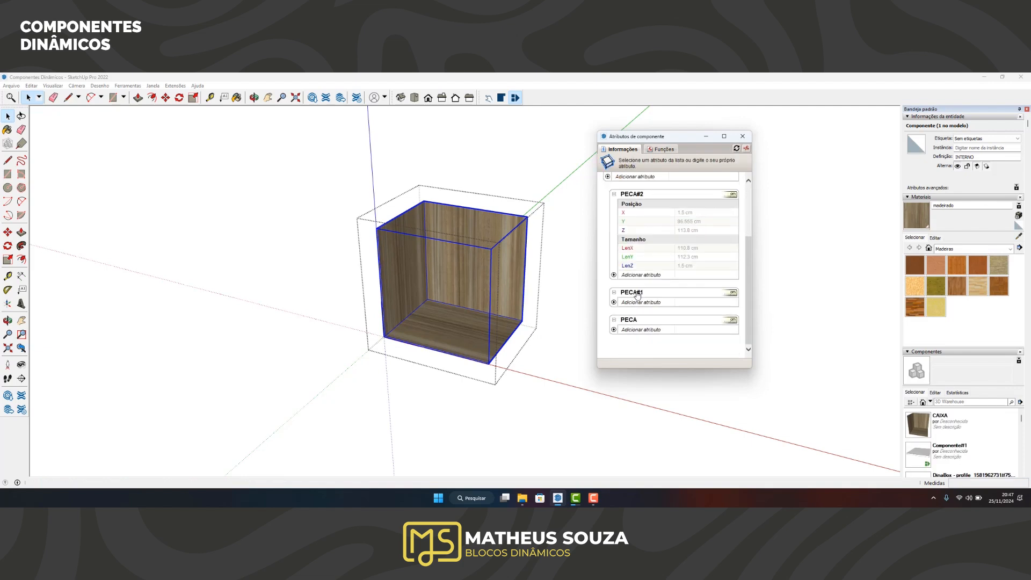
{"action": "left_click", "coordinate": [636, 275]}
{"action": "left_click", "coordinate": [686, 188]}
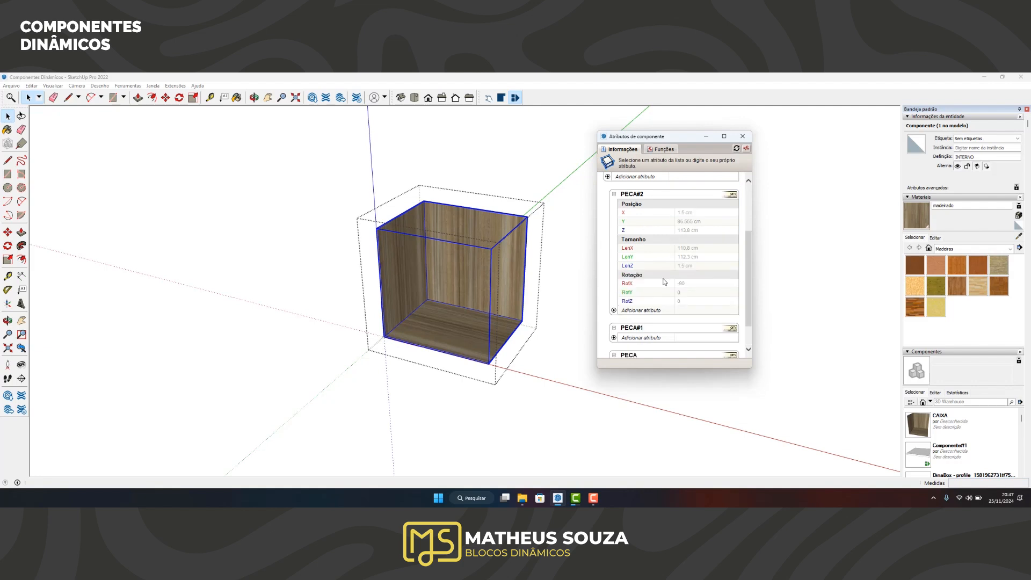
{"action": "scroll", "coordinate": [645, 303], "scroll_direction": "down", "scroll_amount": 2}
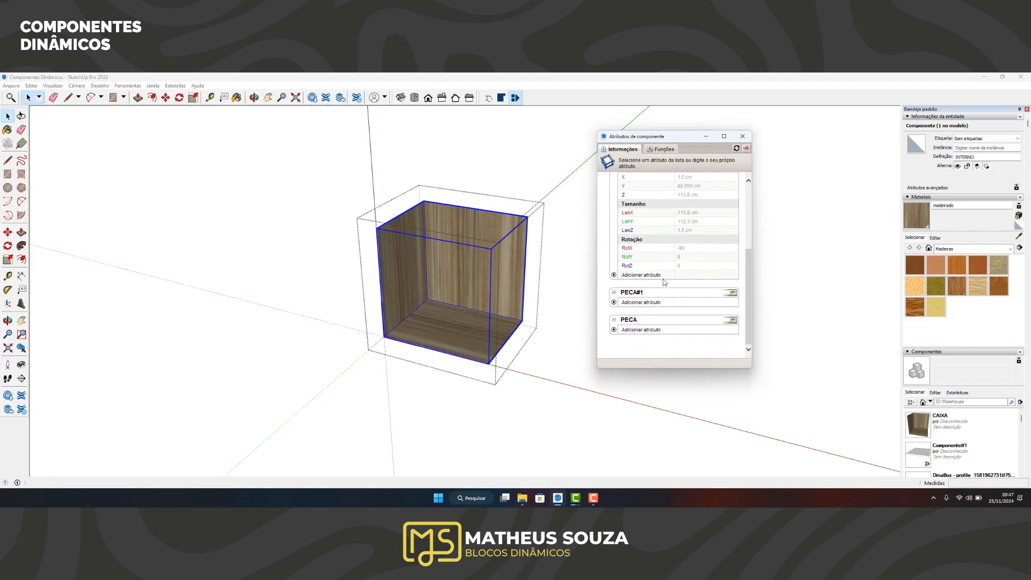
Step: Add all position, size and rotation attributes to PECA#1
{"action": "left_click", "coordinate": [644, 304]}
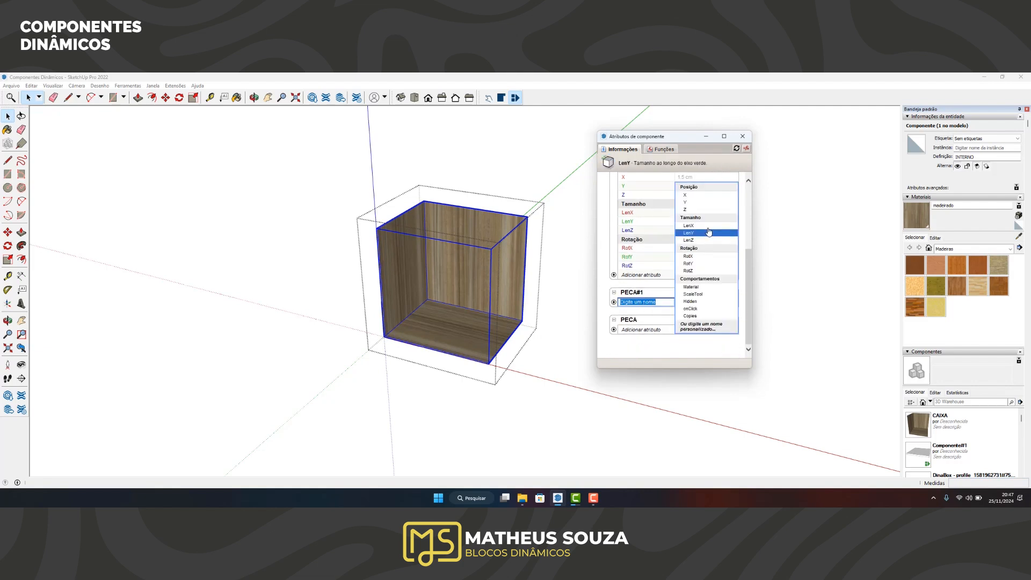
{"action": "left_click", "coordinate": [690, 189]}
{"action": "left_click", "coordinate": [641, 303]}
{"action": "left_click", "coordinate": [690, 213]}
{"action": "scroll", "coordinate": [636, 307], "scroll_direction": "down", "scroll_amount": 1}
{"action": "left_click", "coordinate": [637, 304]}
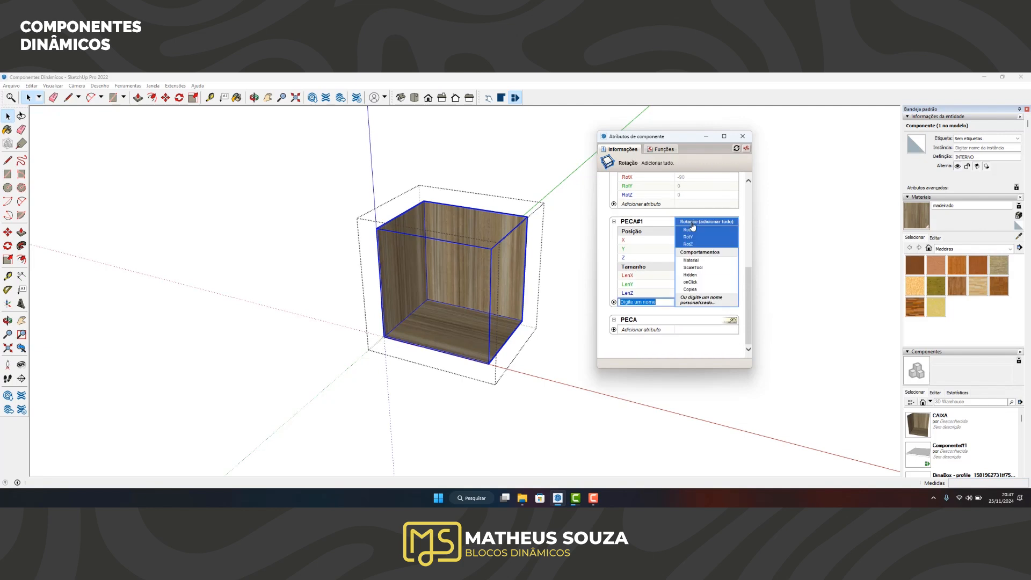
{"action": "left_click", "coordinate": [691, 227]}
{"action": "scroll", "coordinate": [650, 317], "scroll_direction": "down", "scroll_amount": 1}
Step: Add all position, size and rotation attributes to PECA, then close the attributes and leave component editing
{"action": "left_click", "coordinate": [638, 340]}
{"action": "left_click", "coordinate": [687, 216]}
{"action": "scroll", "coordinate": [652, 290], "scroll_direction": "down", "scroll_amount": 1}
{"action": "left_click", "coordinate": [643, 330]}
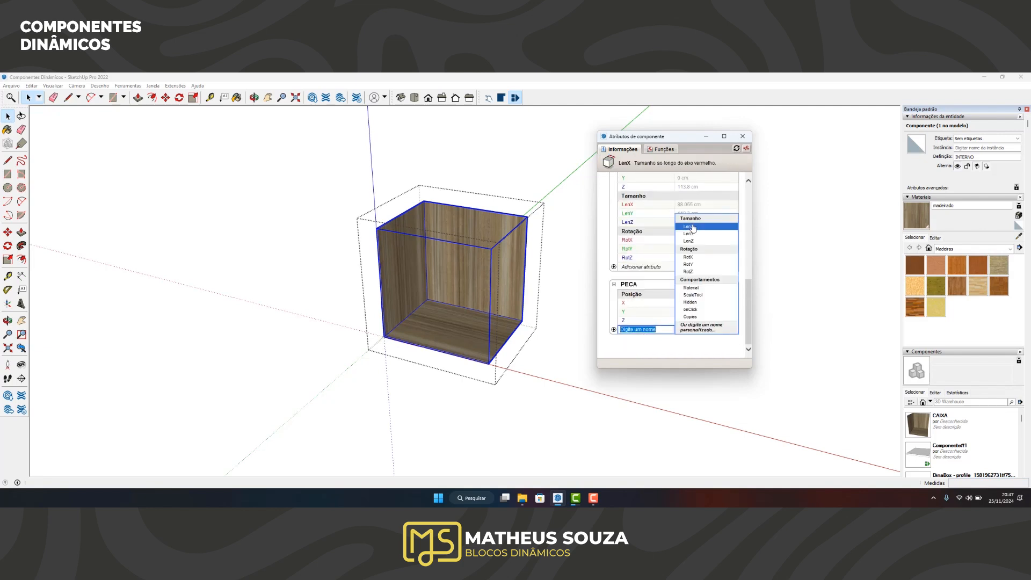
{"action": "left_click", "coordinate": [689, 219]}
{"action": "scroll", "coordinate": [652, 309], "scroll_direction": "down", "scroll_amount": 1}
{"action": "left_click", "coordinate": [640, 331]}
{"action": "left_click", "coordinate": [683, 249]}
{"action": "scroll", "coordinate": [665, 291], "scroll_direction": "down", "scroll_amount": 1}
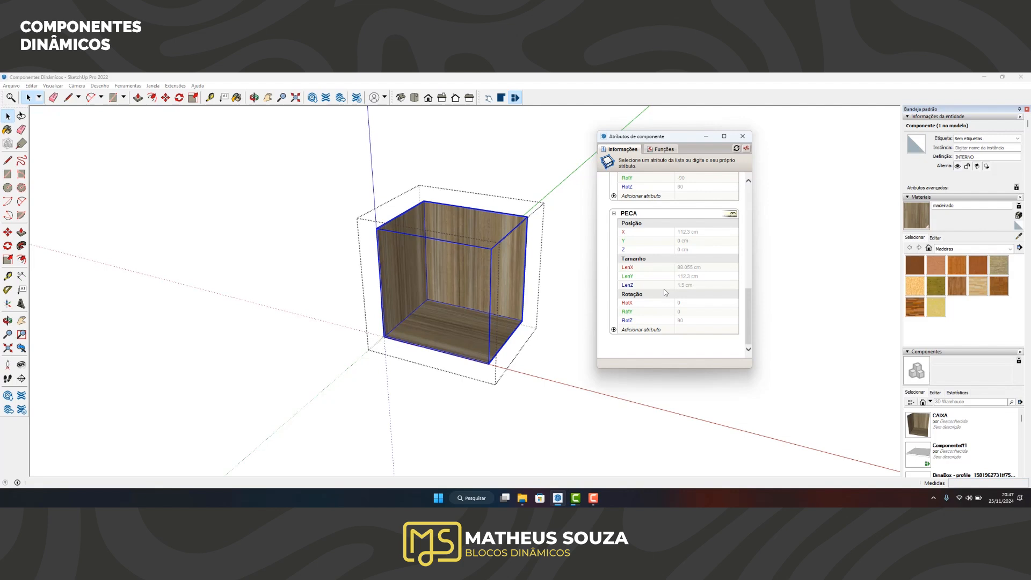
{"action": "scroll", "coordinate": [664, 289], "scroll_direction": "up", "scroll_amount": 7}
{"action": "scroll", "coordinate": [581, 287], "scroll_direction": "up", "scroll_amount": 2}
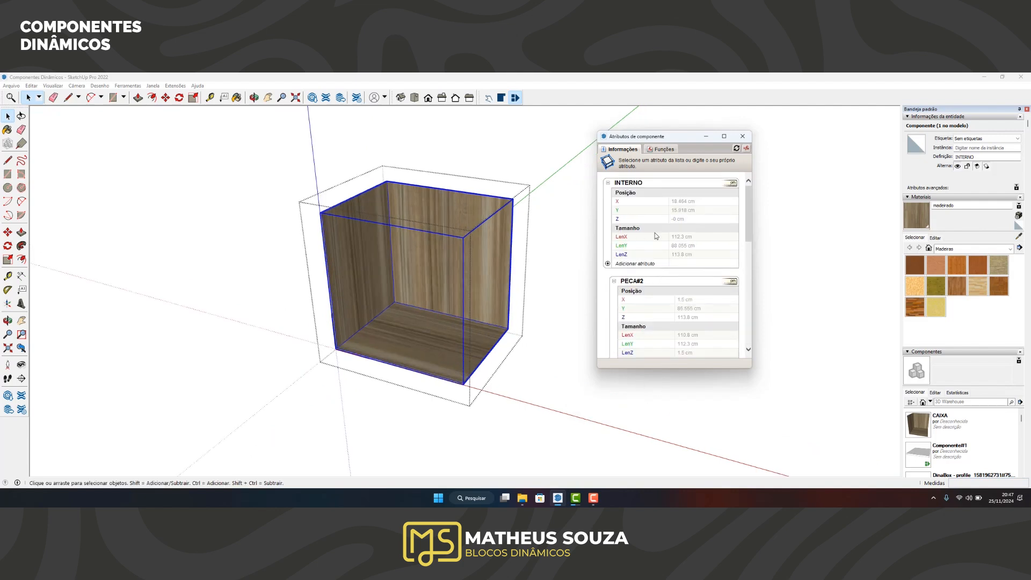
{"action": "left_click", "coordinate": [743, 136]}
{"action": "left_click", "coordinate": [596, 201]}
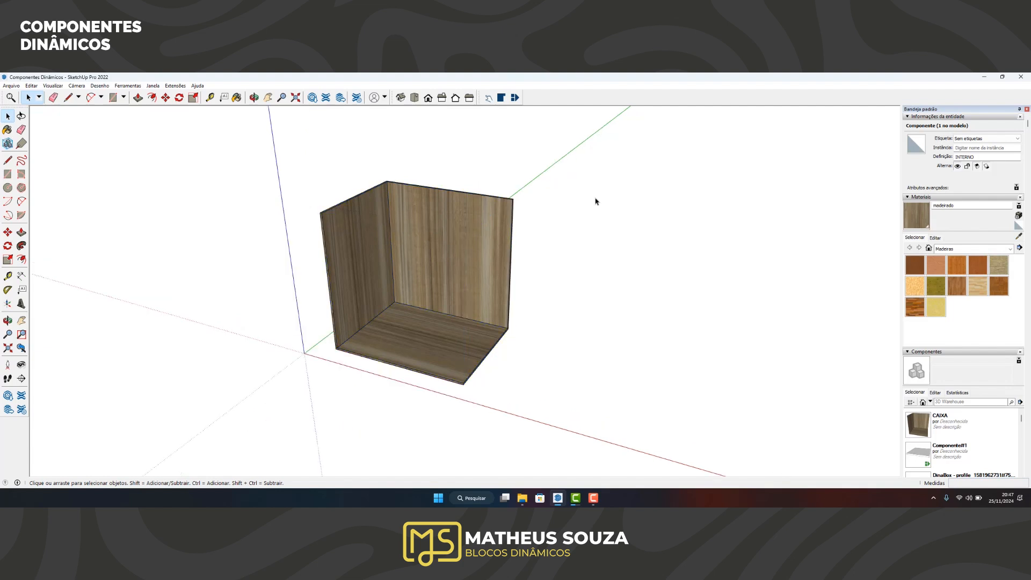
Step: Reopen the component attributes of the whole box and set CAIXA's LenX to 80 cm
{"action": "left_click", "coordinate": [418, 311]}
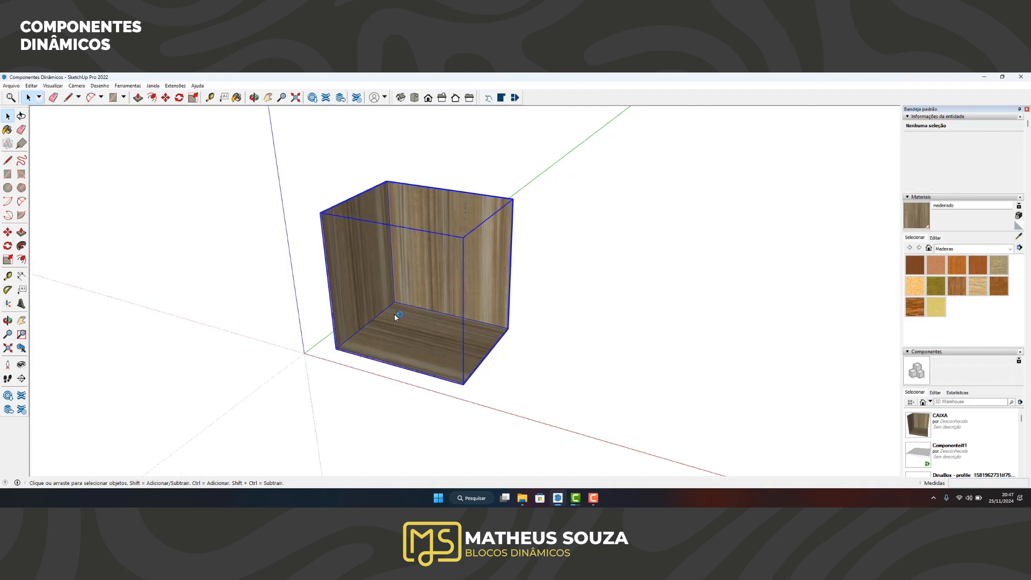
{"action": "left_click", "coordinate": [515, 97]}
{"action": "left_click_drag", "start_coordinate": [637, 138], "coordinate": [594, 151]}
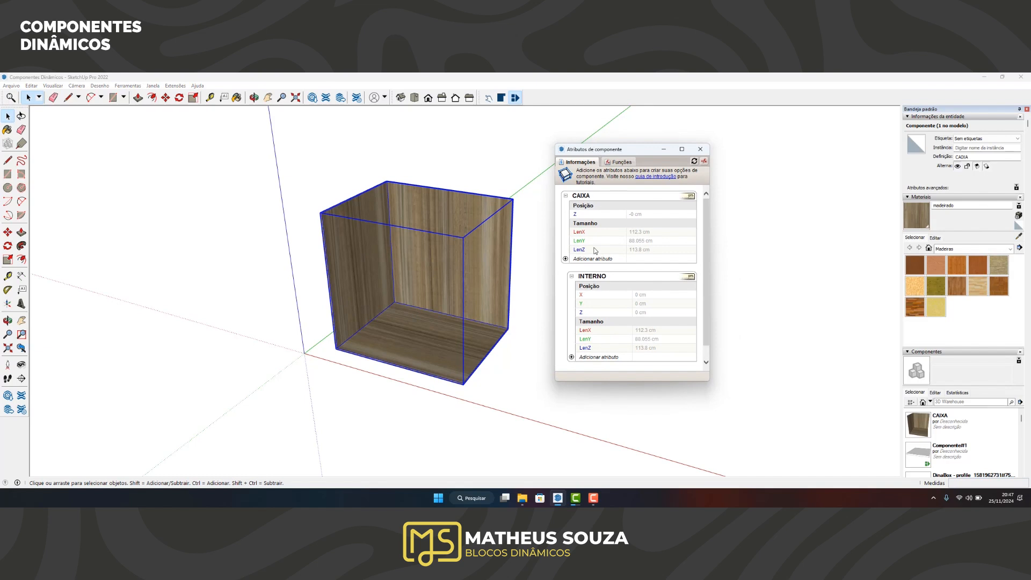
{"action": "left_click", "coordinate": [652, 233]}
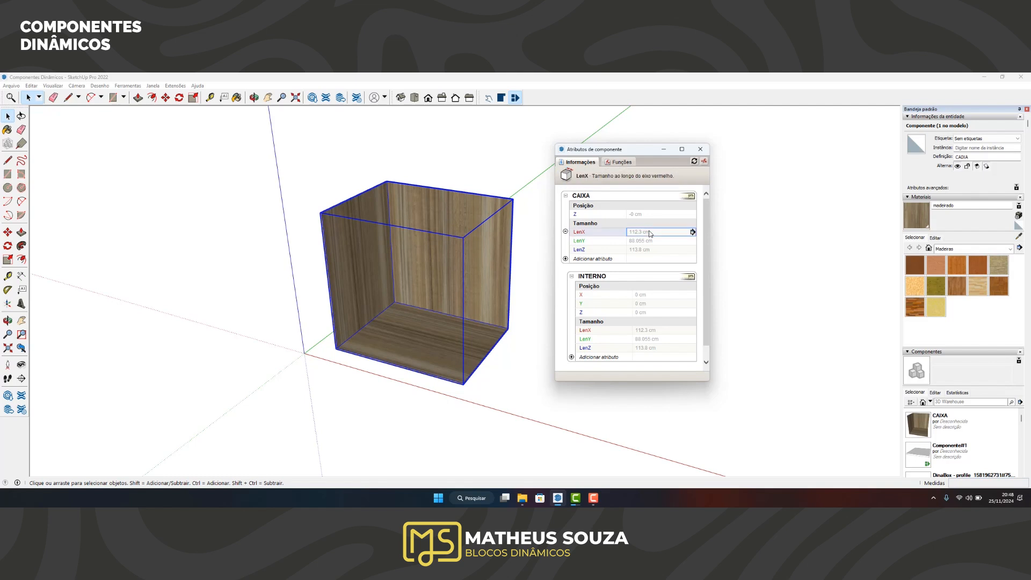
{"action": "type", "text": "=80"}
{"action": "key", "text": "Return"}
Step: Set CAIXA's LenY to 55 cm and its LenZ to 70 cm
{"action": "left_click", "coordinate": [635, 241]}
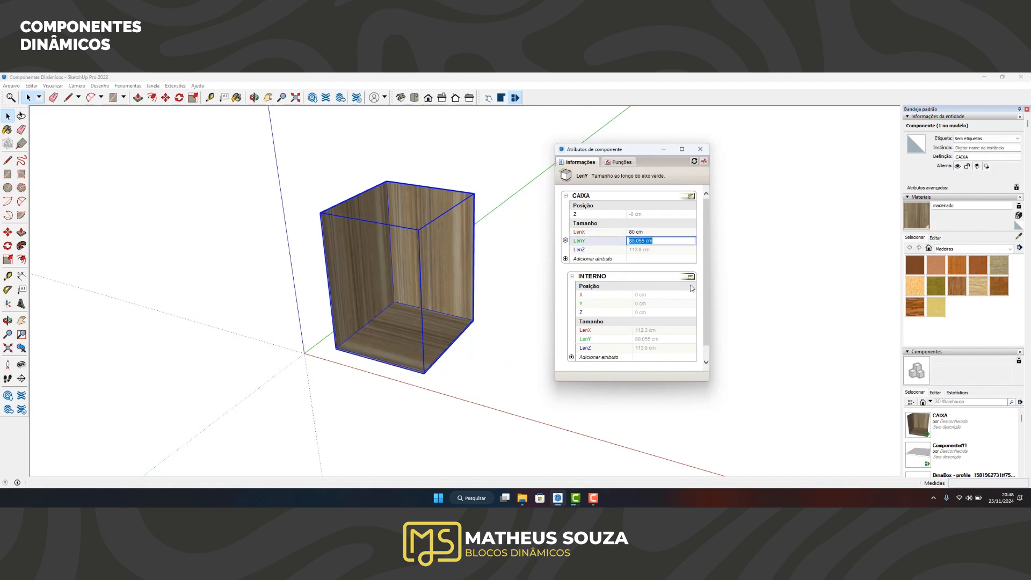
{"action": "type", "text": "=55"}
{"action": "key", "text": "Return"}
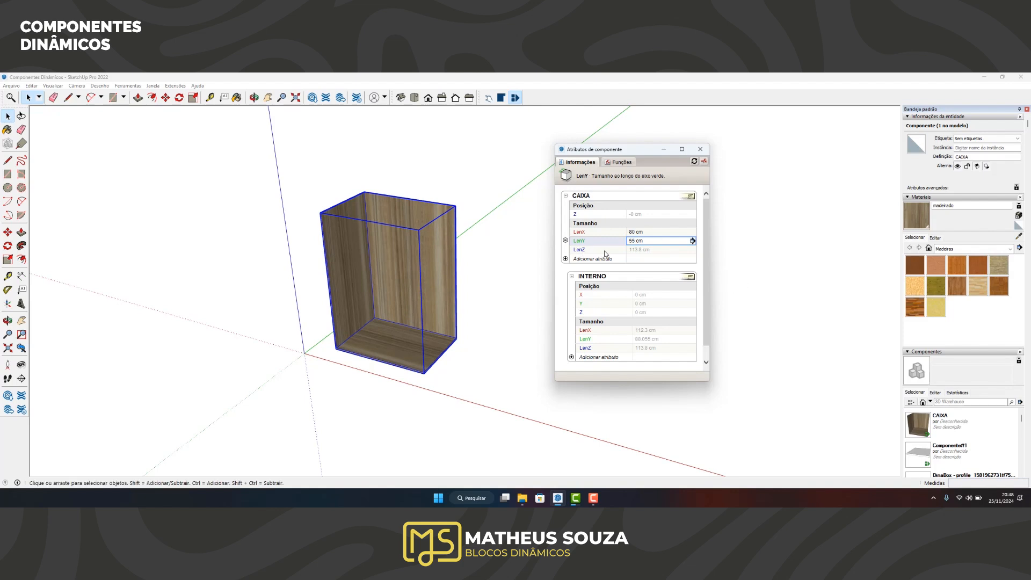
{"action": "left_click", "coordinate": [643, 251]}
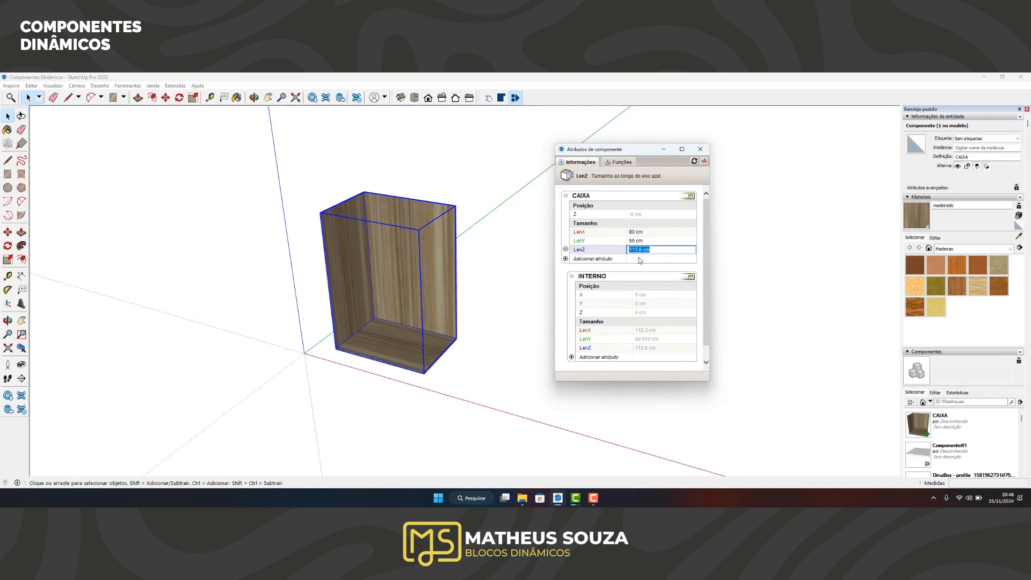
{"action": "type", "text": "=70"}
{"action": "key", "text": "Return"}
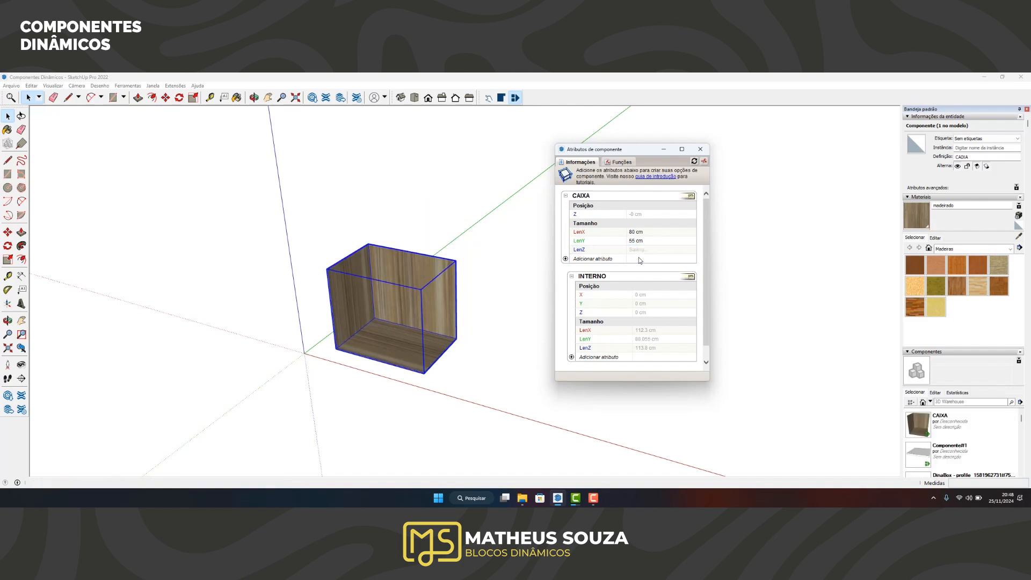
Step: Examine the resized box up close and compare the size attributes of CAIXA and INTERNO
{"action": "scroll", "coordinate": [376, 331], "scroll_direction": "down", "scroll_amount": 2}
{"action": "scroll", "coordinate": [376, 331], "scroll_direction": "up", "scroll_amount": 3}
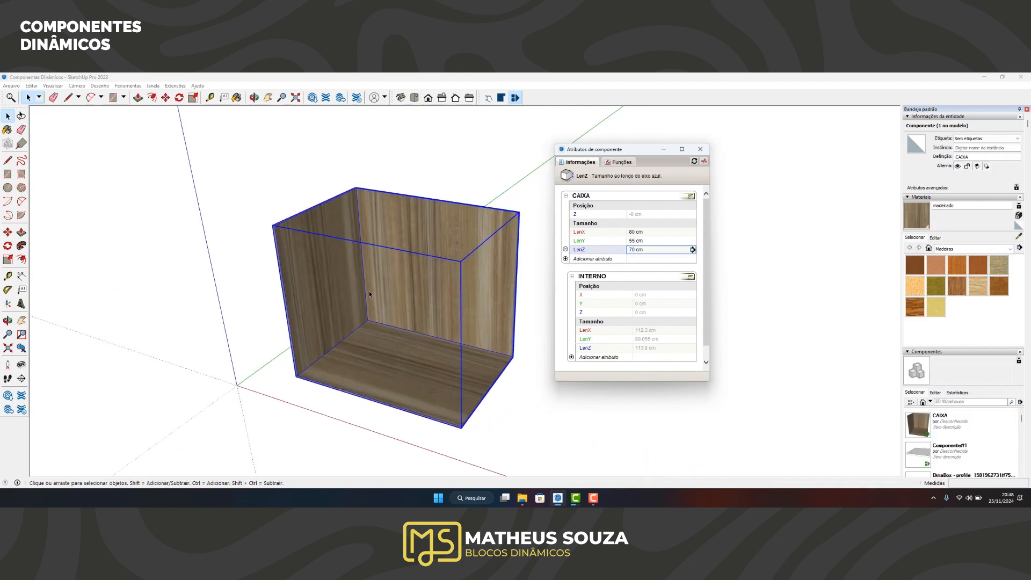
{"action": "scroll", "coordinate": [292, 285], "scroll_direction": "down", "scroll_amount": 2}
{"action": "scroll", "coordinate": [424, 246], "scroll_direction": "up", "scroll_amount": 2}
{"action": "scroll", "coordinate": [310, 227], "scroll_direction": "down", "scroll_amount": 1}
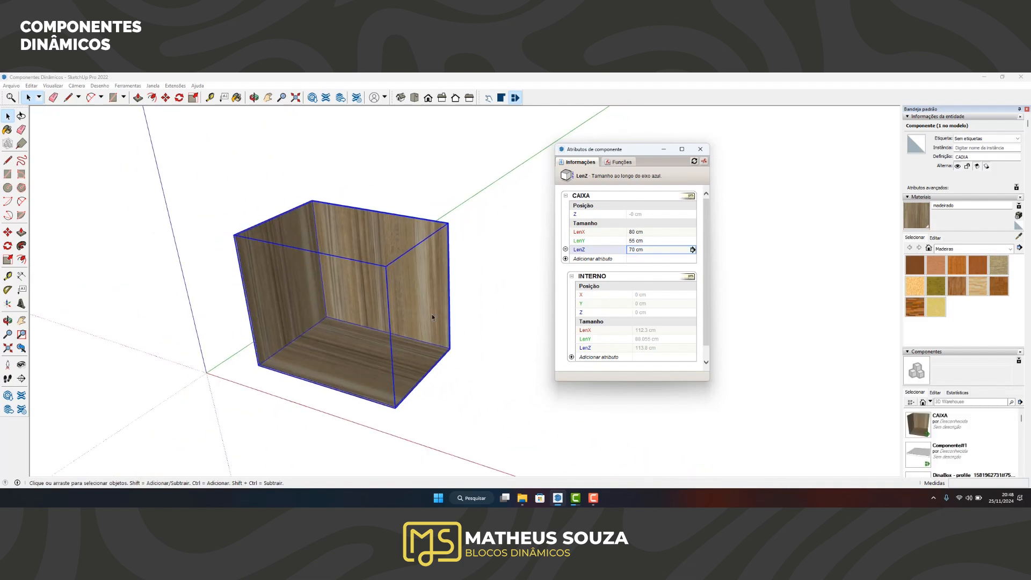
{"action": "scroll", "coordinate": [431, 314], "scroll_direction": "up", "scroll_amount": 2}
{"action": "scroll", "coordinate": [609, 289], "scroll_direction": "down", "scroll_amount": 1}
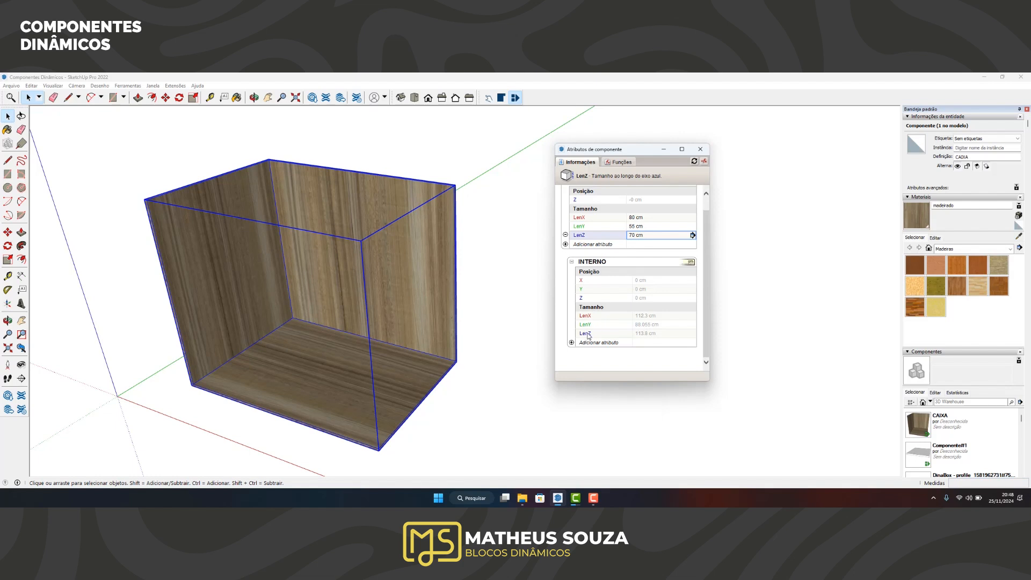
{"action": "scroll", "coordinate": [588, 336], "scroll_direction": "up", "scroll_amount": 1}
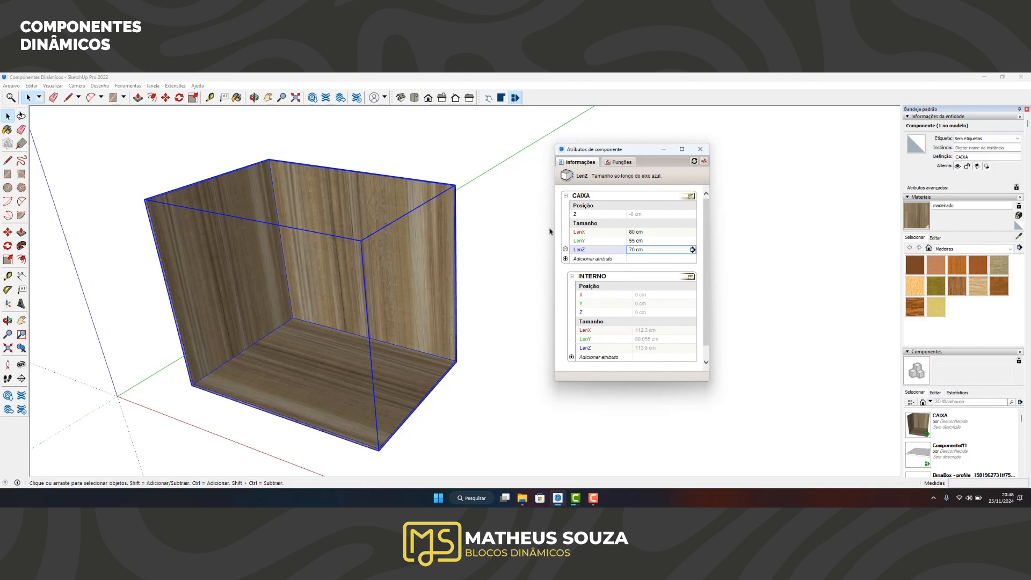
Step: Review CAIXA's LenX alongside the position and size attributes of the nested INTERNO component
{"action": "left_click", "coordinate": [580, 234]}
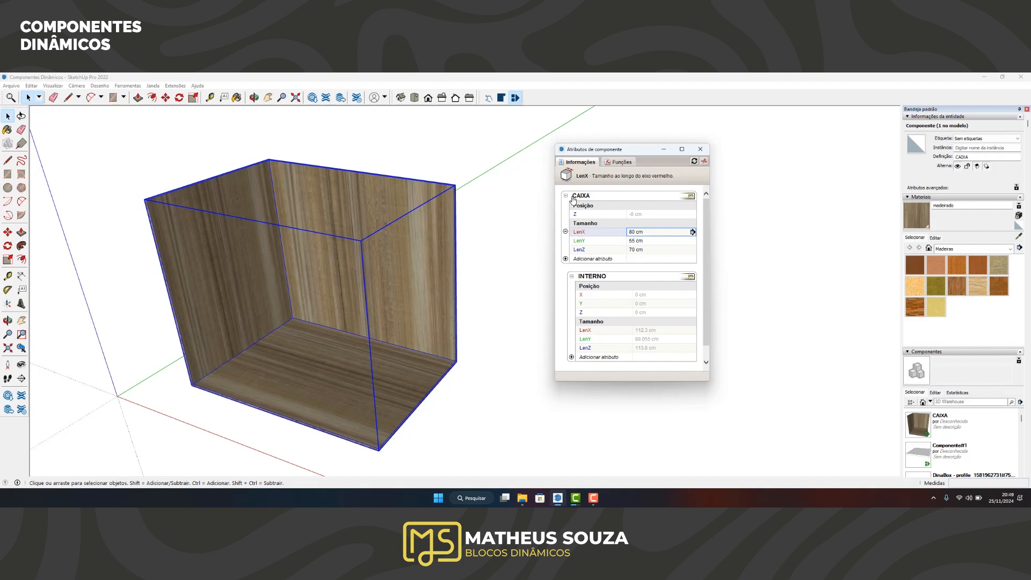
{"action": "scroll", "coordinate": [671, 320], "scroll_direction": "down", "scroll_amount": 1}
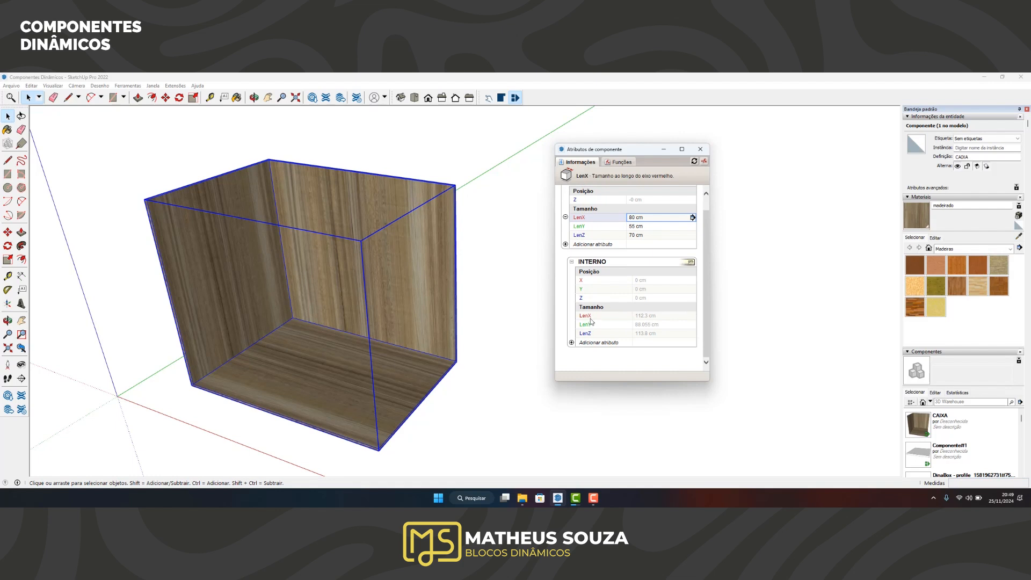
{"action": "scroll", "coordinate": [593, 223], "scroll_direction": "up", "scroll_amount": 1}
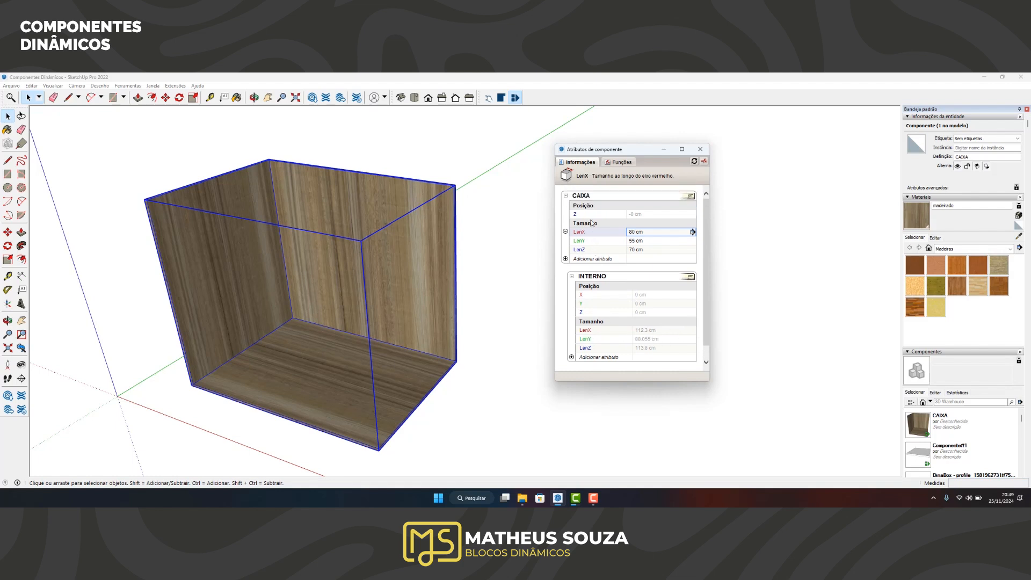
{"action": "scroll", "coordinate": [632, 237], "scroll_direction": "down", "scroll_amount": 1}
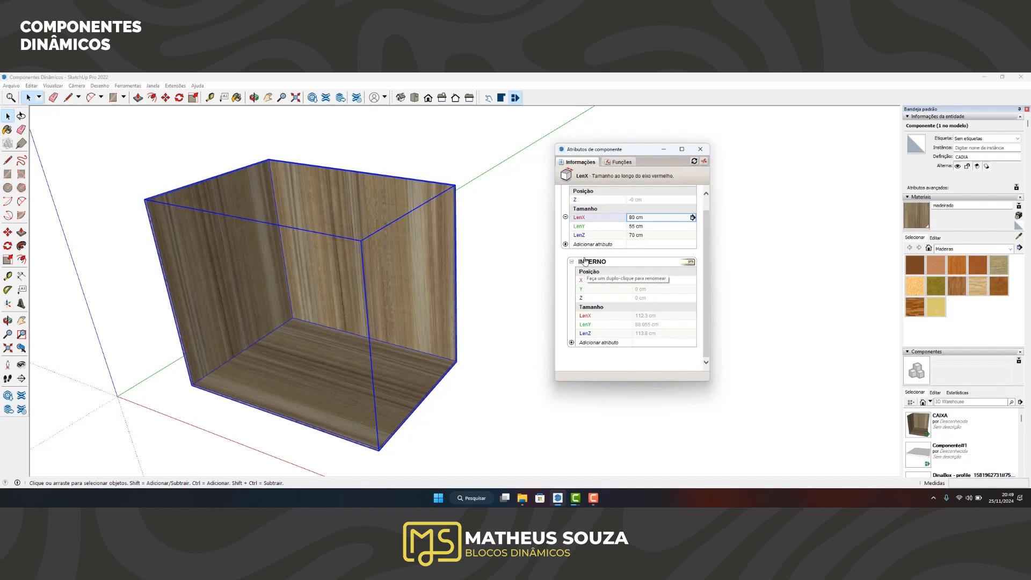
{"action": "scroll", "coordinate": [591, 263], "scroll_direction": "up", "scroll_amount": 1}
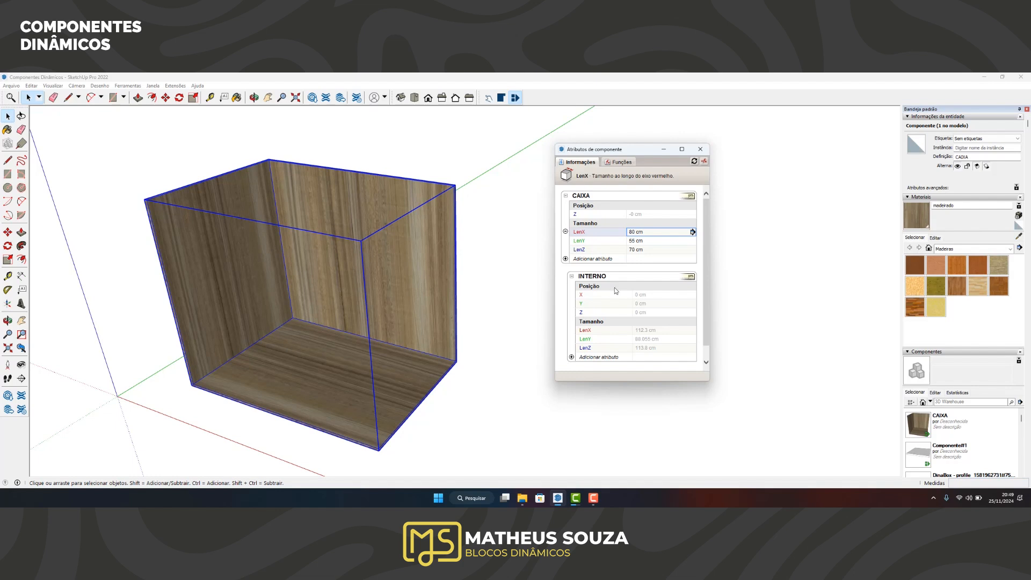
{"action": "scroll", "coordinate": [615, 288], "scroll_direction": "down", "scroll_amount": 1}
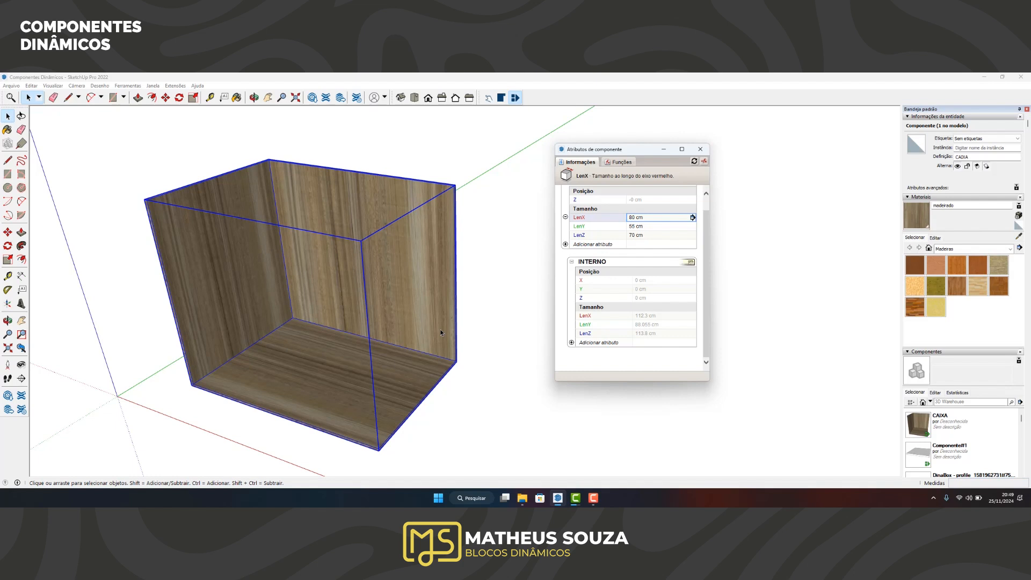
{"action": "scroll", "coordinate": [613, 311], "scroll_direction": "up", "scroll_amount": 1}
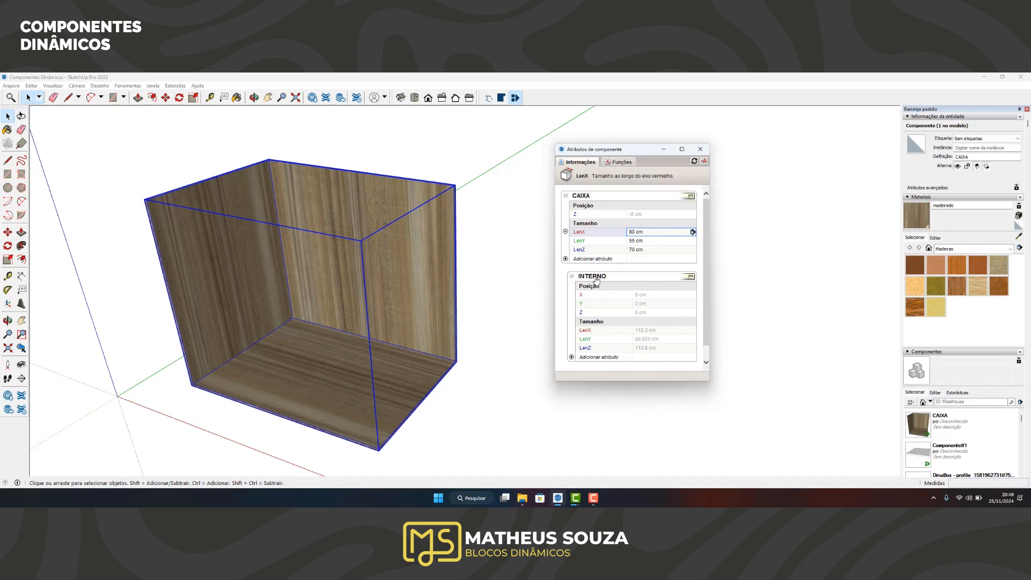
Step: Set INTERNO's LenX to match CAIXA's 80 cm LenX and inspect the resized box
{"action": "left_click", "coordinate": [664, 332]}
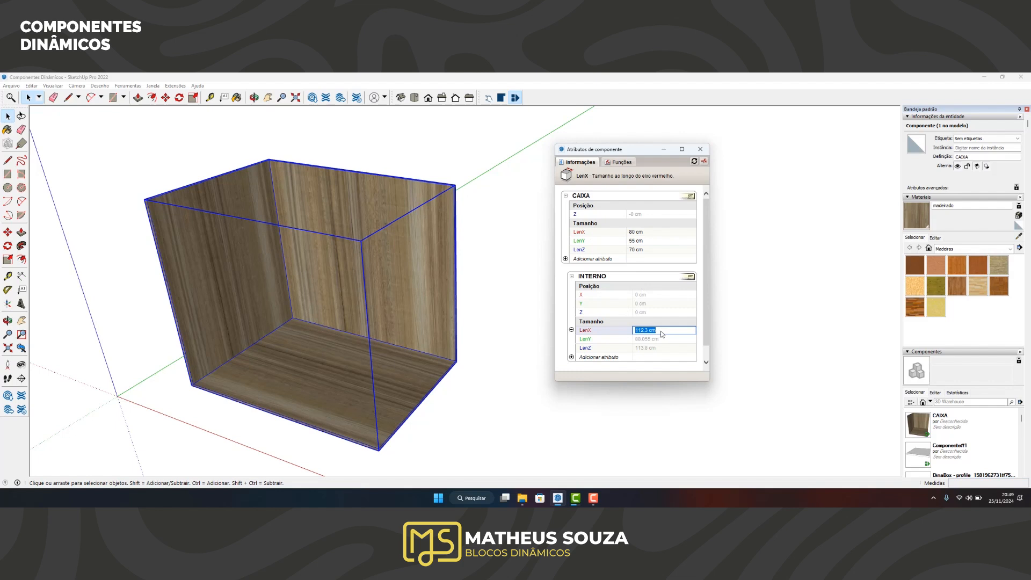
{"action": "key", "text": "BackSpace"}
{"action": "key", "text": "Return"}
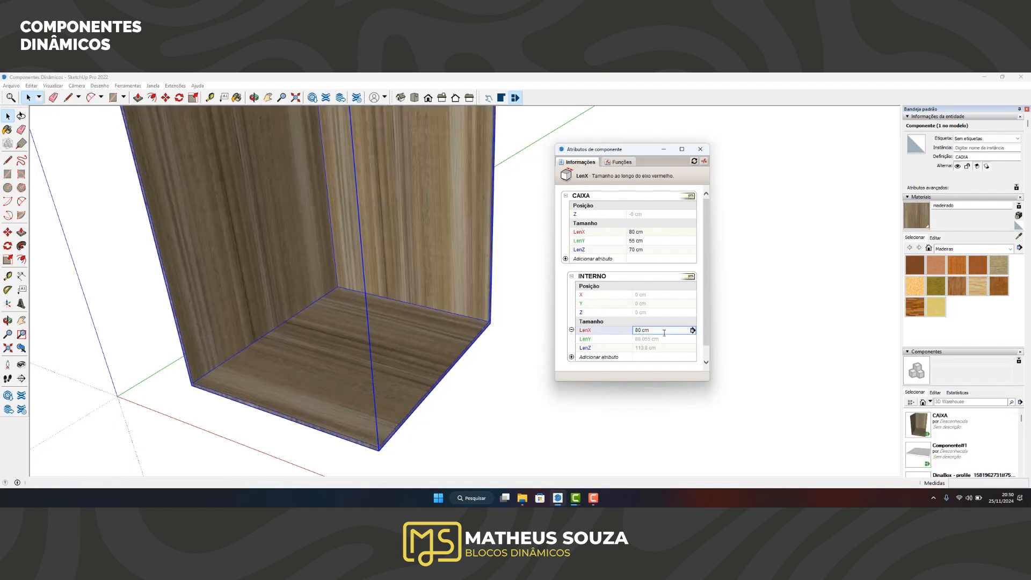
{"action": "scroll", "coordinate": [507, 341], "scroll_direction": "down", "scroll_amount": 5}
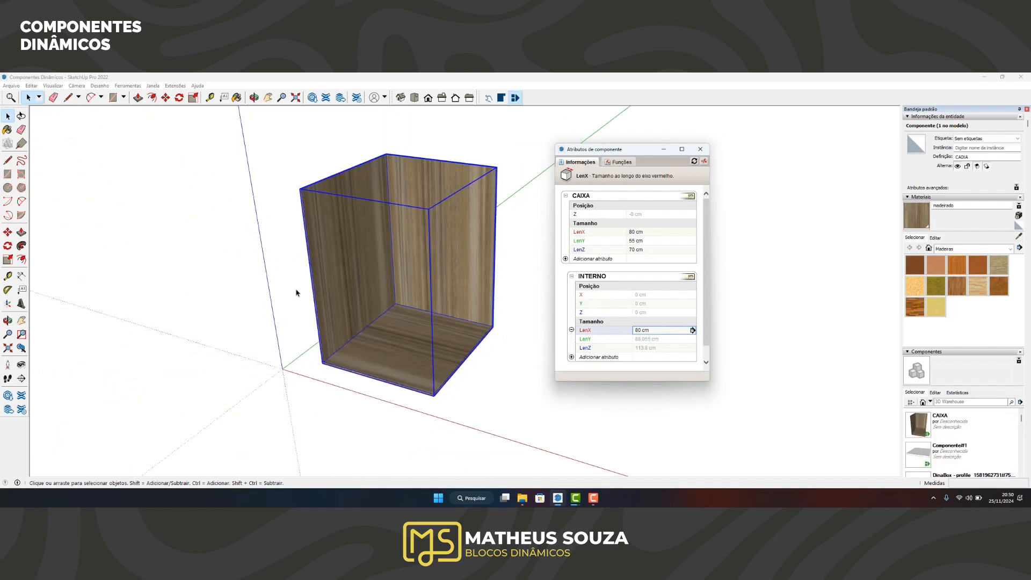
{"action": "scroll", "coordinate": [459, 323], "scroll_direction": "up", "scroll_amount": 3}
{"action": "scroll", "coordinate": [284, 308], "scroll_direction": "down", "scroll_amount": 3}
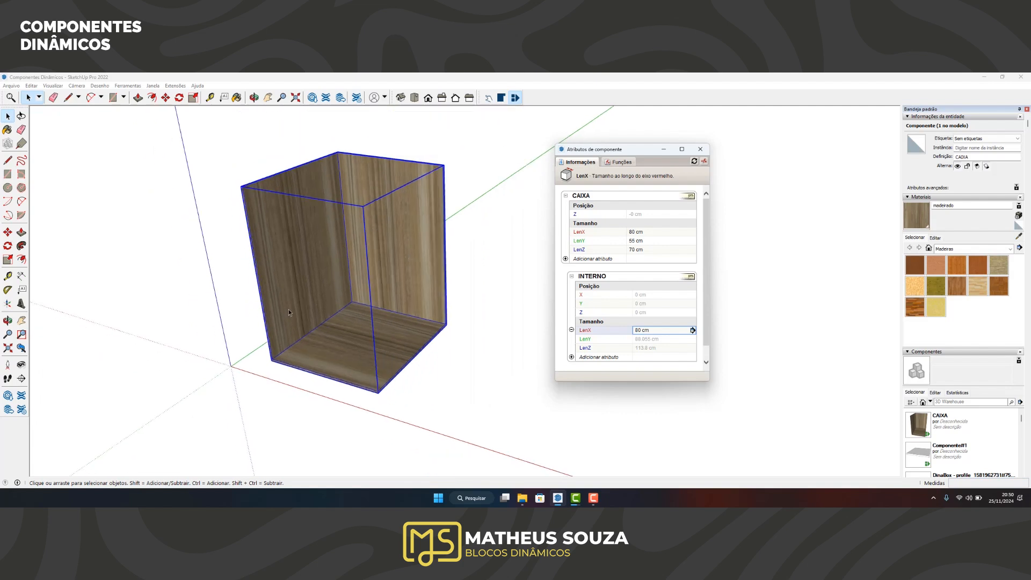
{"action": "scroll", "coordinate": [392, 280], "scroll_direction": "up", "scroll_amount": 1}
{"action": "scroll", "coordinate": [392, 279], "scroll_direction": "up", "scroll_amount": 1}
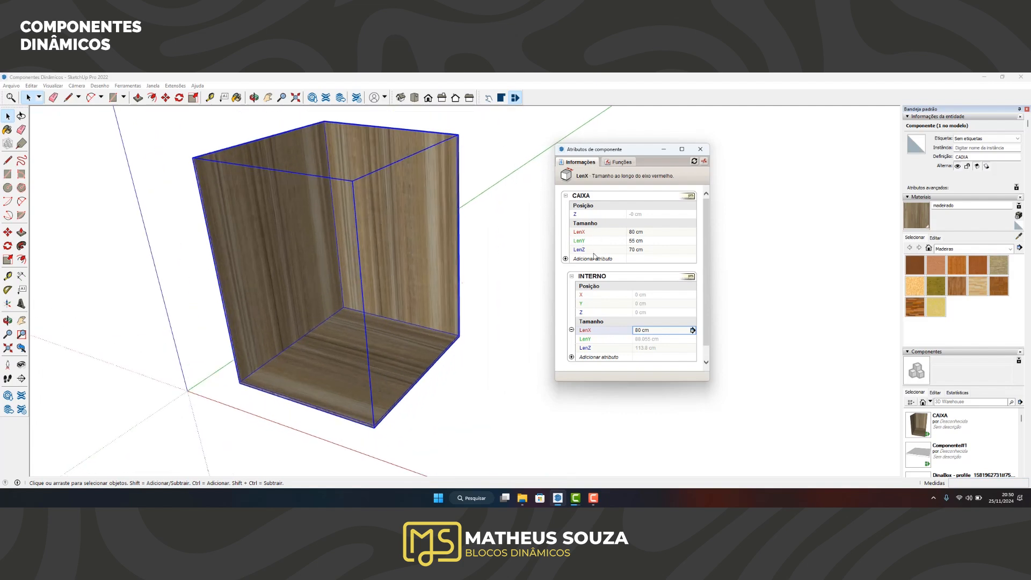
Step: Link INTERNO's LenY to its parent's LenY with a =parent! formula
{"action": "left_click", "coordinate": [647, 339]}
{"action": "left_click", "coordinate": [648, 339]}
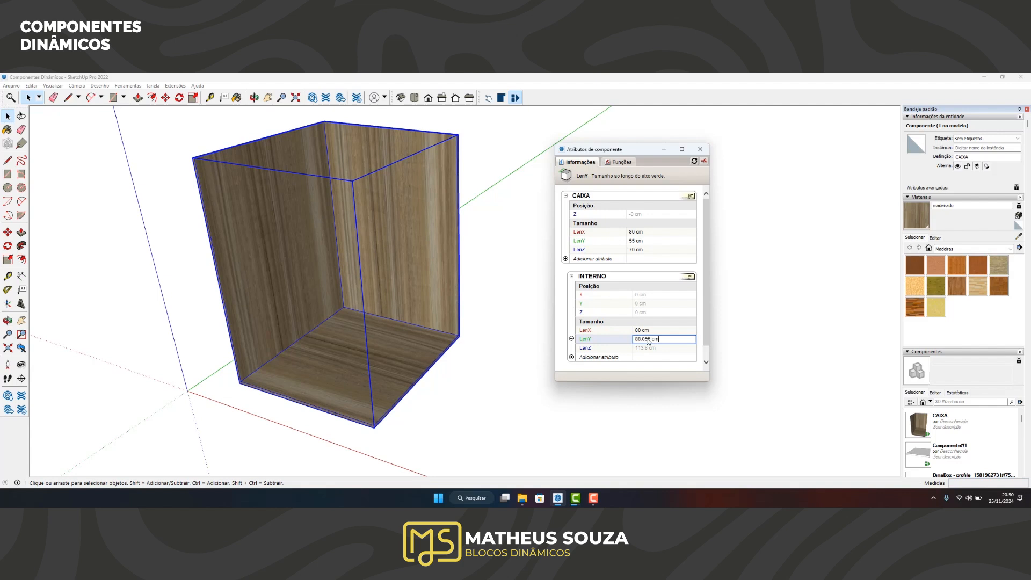
{"action": "key", "text": "BackSpace"}
{"action": "key", "text": "BackSpace"}
{"action": "key", "text": "BackSpace"}
{"action": "key", "text": "BackSpace"}
{"action": "key", "text": "BackSpace"}
{"action": "key", "text": "BackSpace"}
{"action": "key", "text": "BackSpace"}
{"action": "key", "text": "BackSpace"}
{"action": "type", "text": "=parent!le"}
{"action": "key", "text": "Return"}
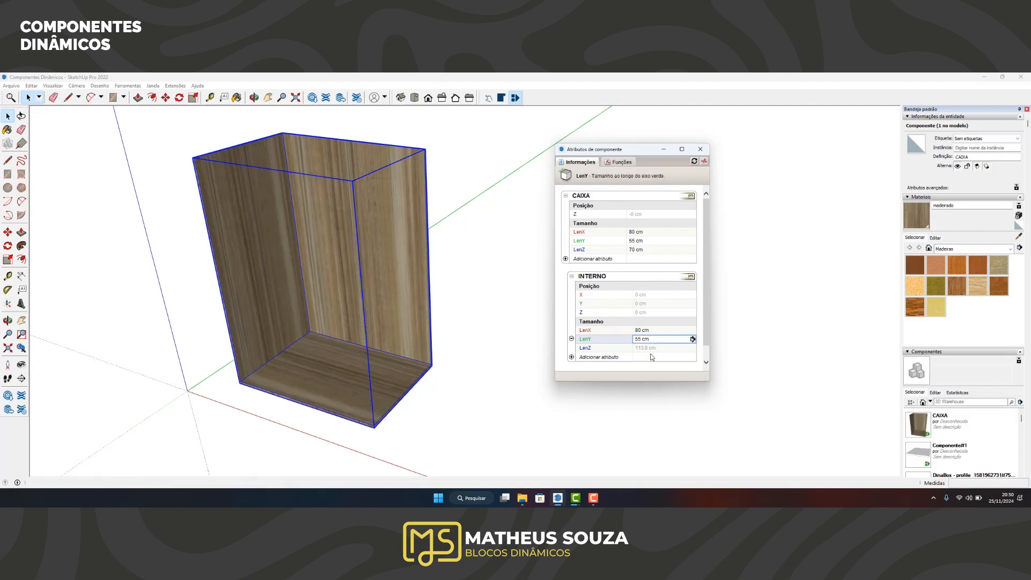
Step: Link INTERNO's LenZ to its parent's height with the formula =parent!lenz
{"action": "left_click", "coordinate": [644, 349]}
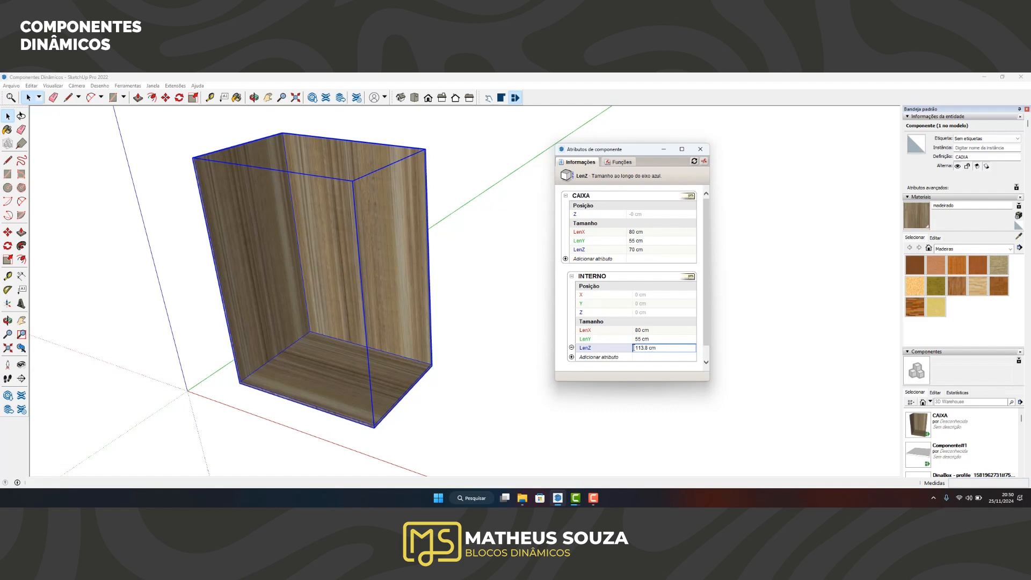
{"action": "left_click_drag", "start_coordinate": [633, 348], "coordinate": [544, 347]}
{"action": "type", "text": "=parent!lenz"}
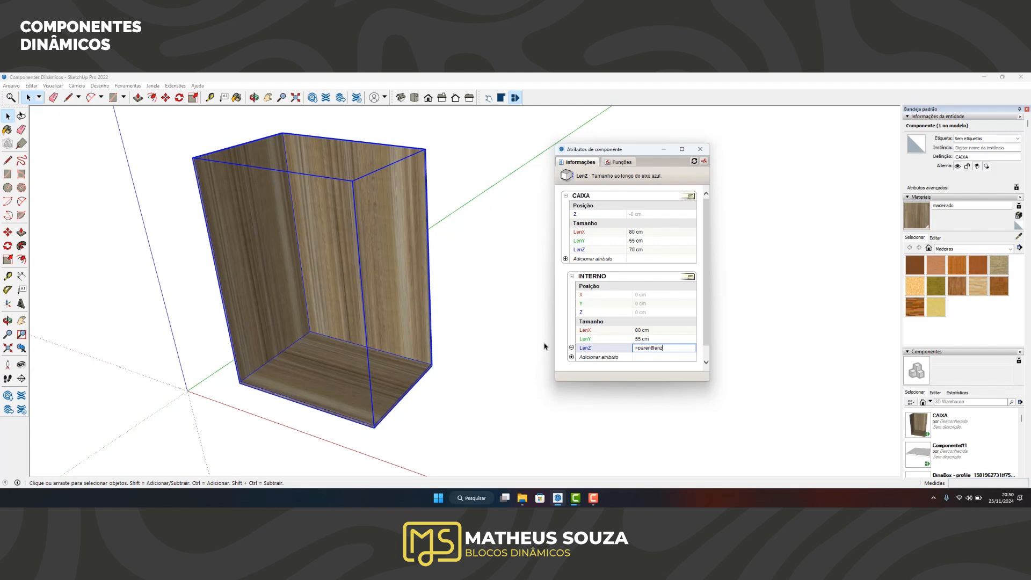
{"action": "key", "text": "Return"}
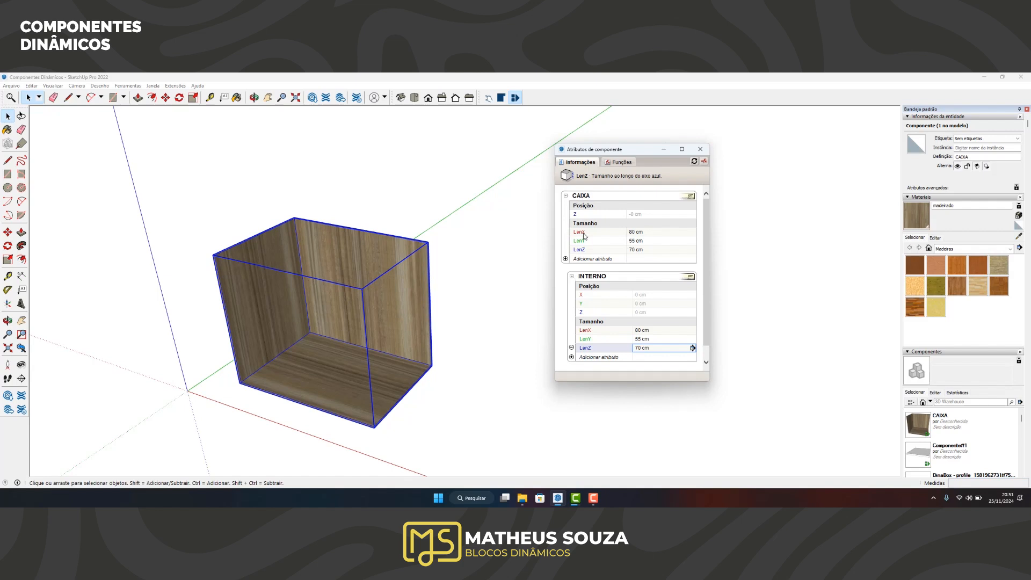
Step: Replace the formula in INTERNO's LenZ with the fixed value =50
{"action": "type", "text": "="}
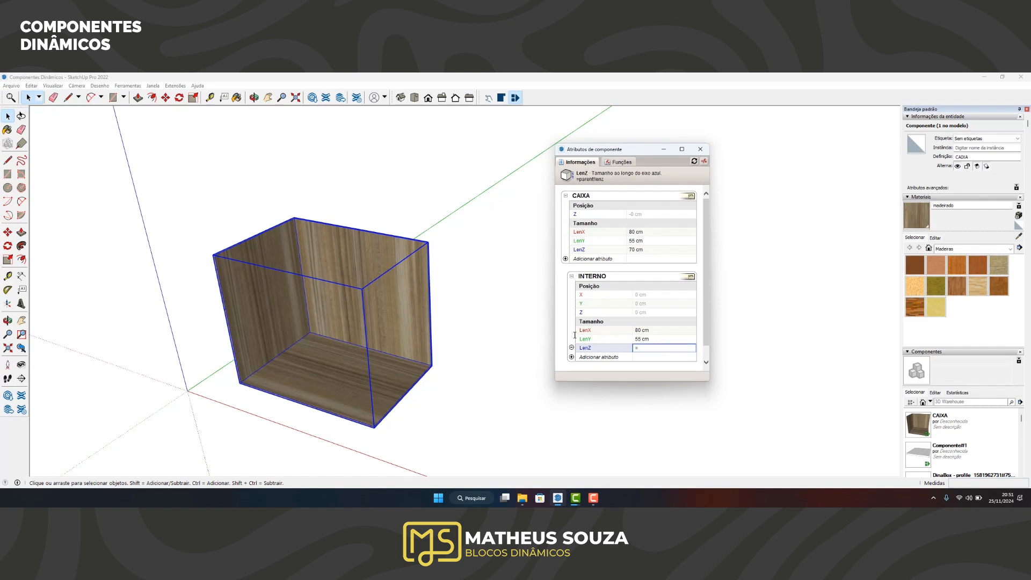
{"action": "type", "text": "50"}
{"action": "key", "text": "Return"}
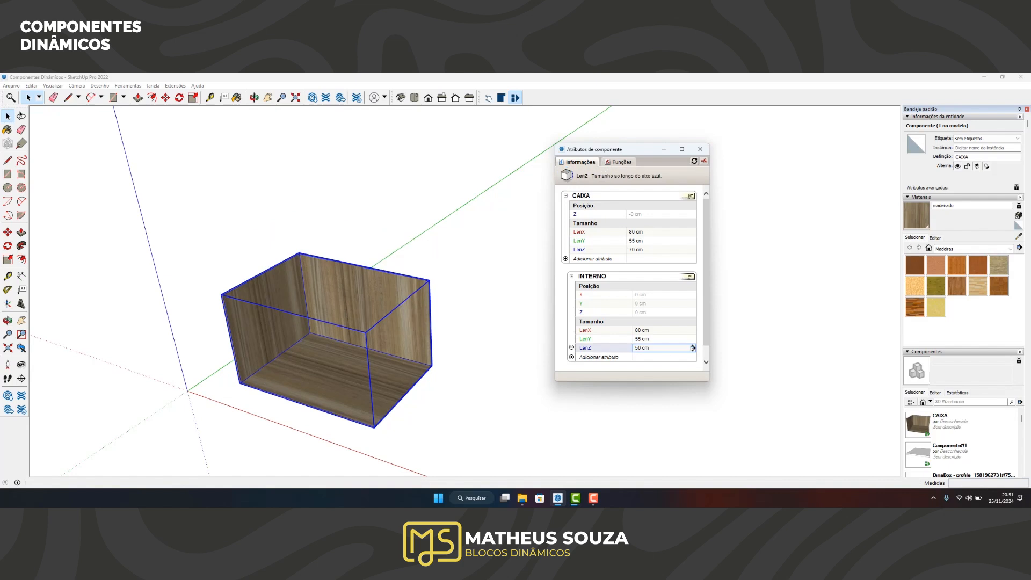
Step: Link INTERNO's LenZ to the outer component by name with the formula =CAIXA!lenz
{"action": "left_click", "coordinate": [643, 349]}
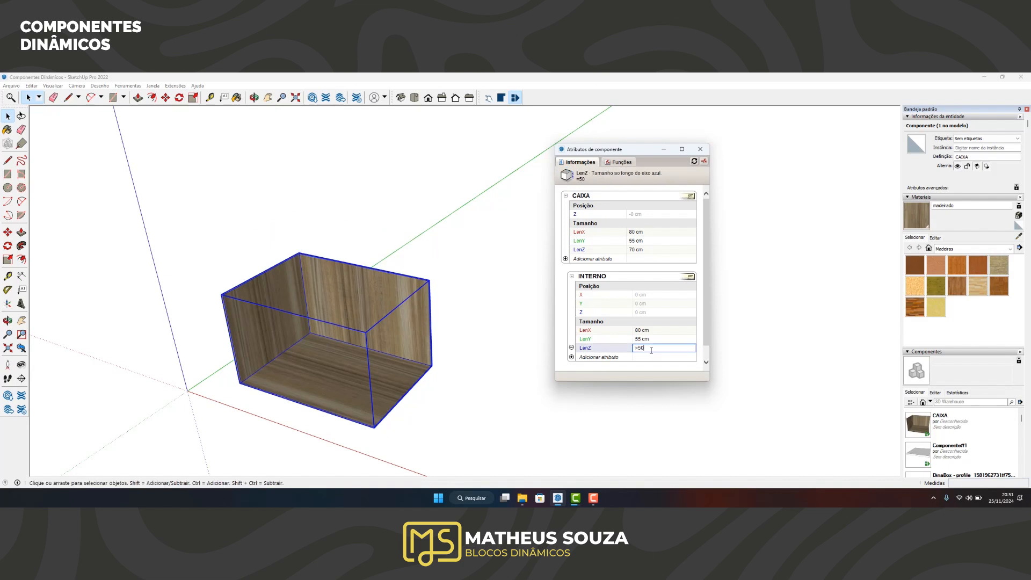
{"action": "key", "text": "BackSpace"}
{"action": "key", "text": "BackSpace"}
{"action": "key", "text": "Caps_Lock"}
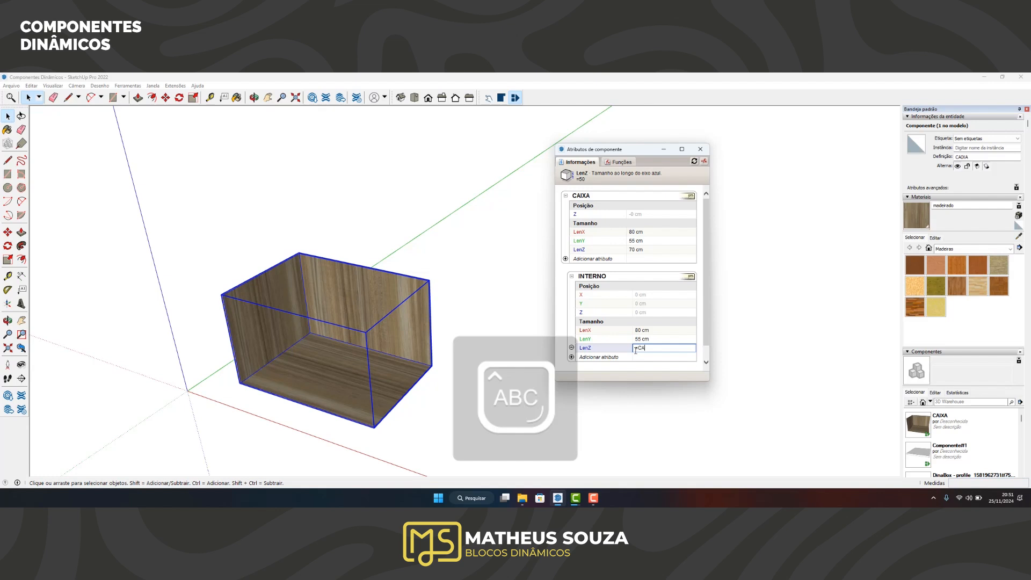
{"action": "type", "text": "!"}
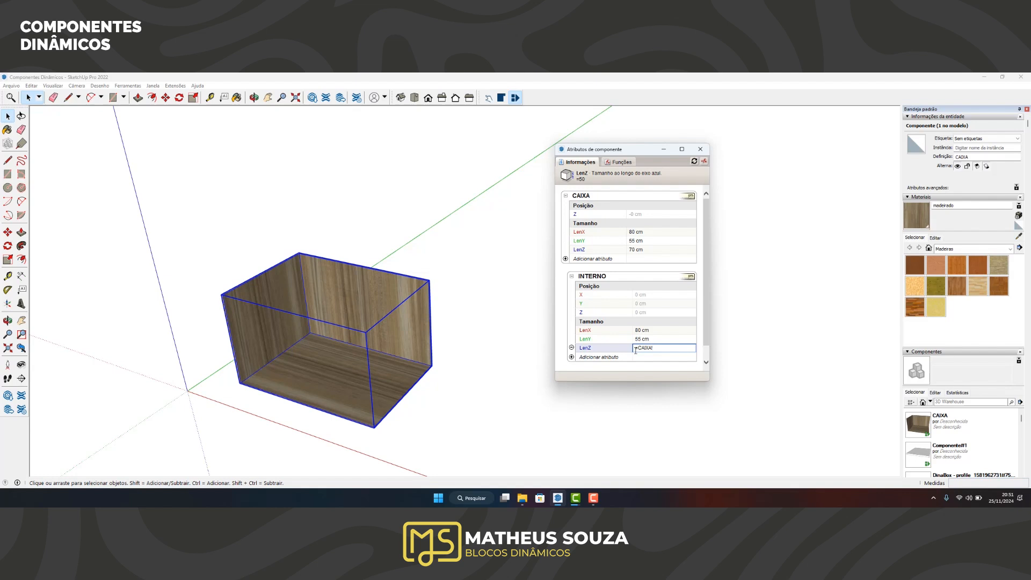
{"action": "key", "text": "Caps_Lock"}
{"action": "key", "text": "Return"}
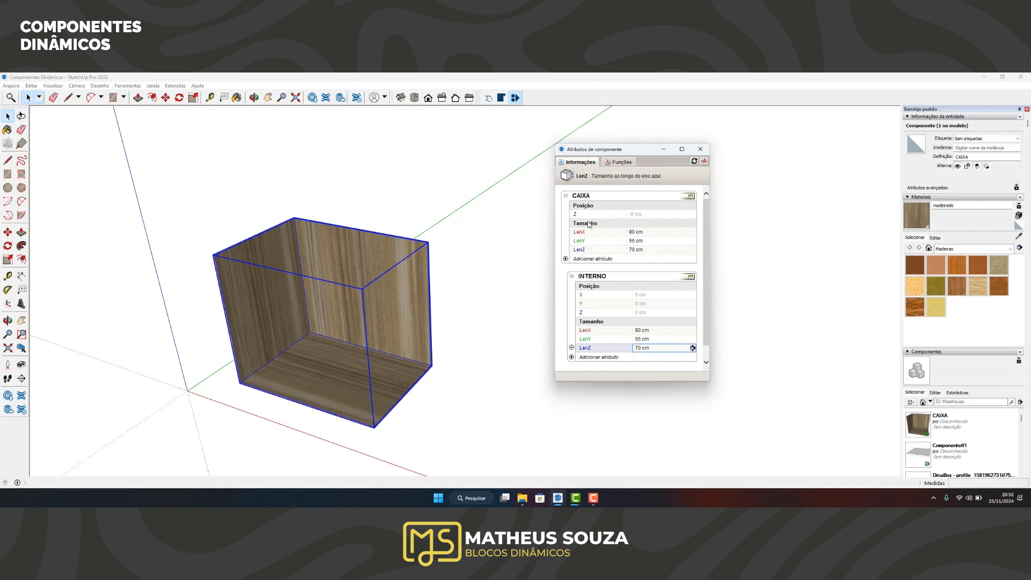
Step: Rebuild INTERNO's LenZ formula as =CAIXA!LenZ by picking CAIXA's LenZ attribute as the reference, and recheck the entered formula
{"action": "scroll", "coordinate": [638, 266], "scroll_direction": "down", "scroll_amount": 1}
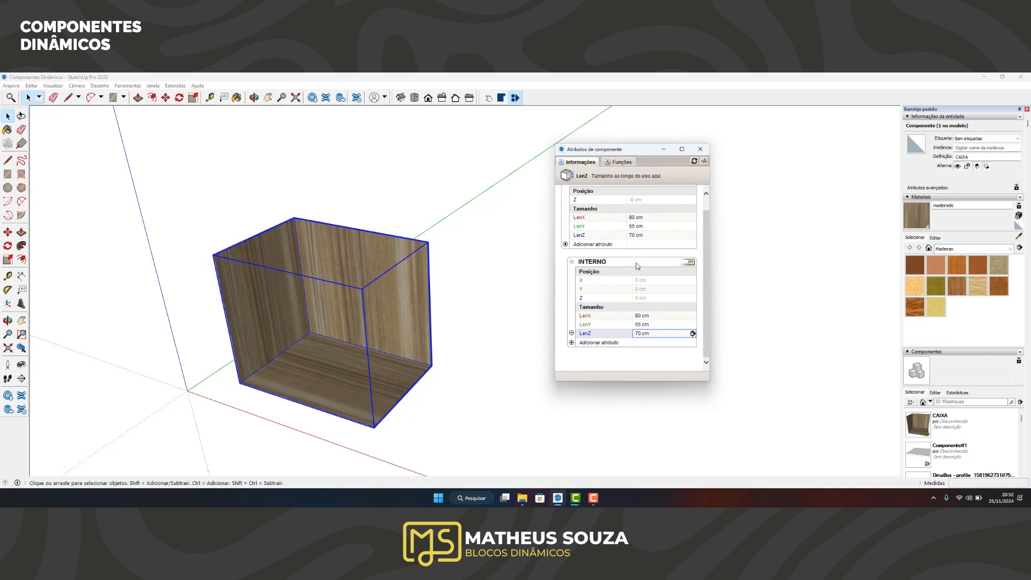
{"action": "scroll", "coordinate": [637, 266], "scroll_direction": "up", "scroll_amount": 1}
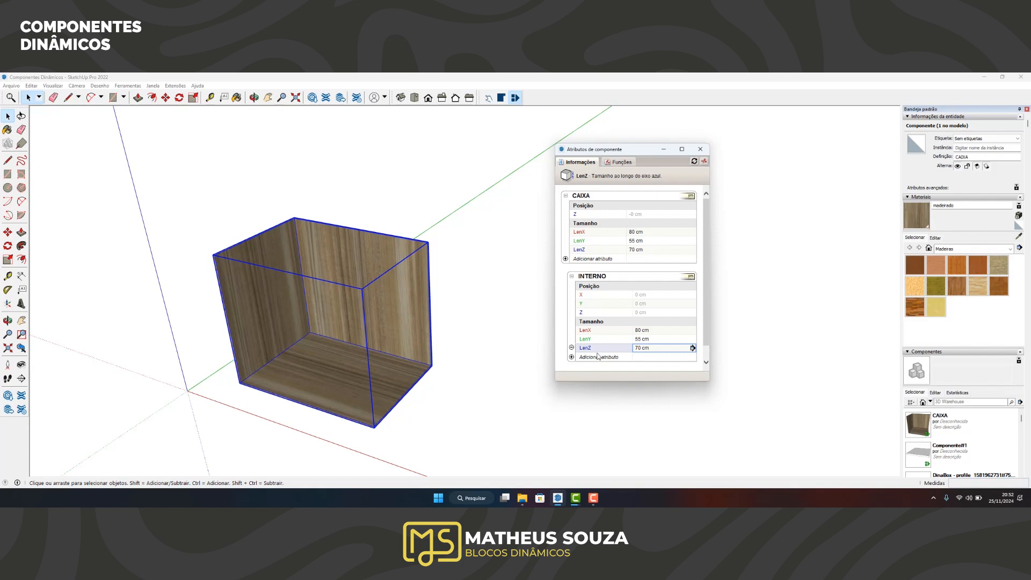
{"action": "left_click", "coordinate": [666, 349]}
{"action": "left_click_drag", "start_coordinate": [666, 349], "coordinate": [640, 350]}
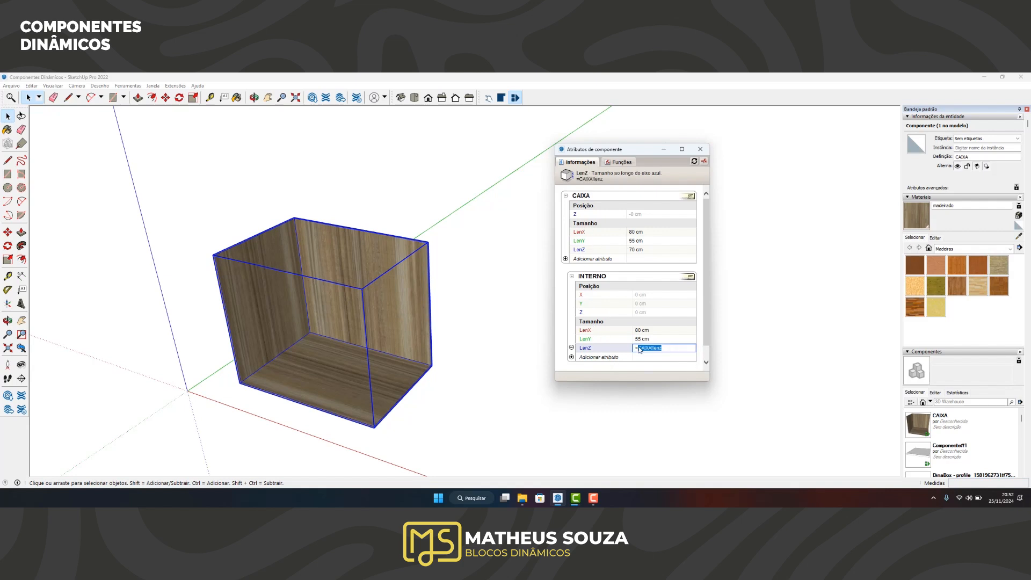
{"action": "key", "text": "BackSpace"}
{"action": "left_click", "coordinate": [586, 253]}
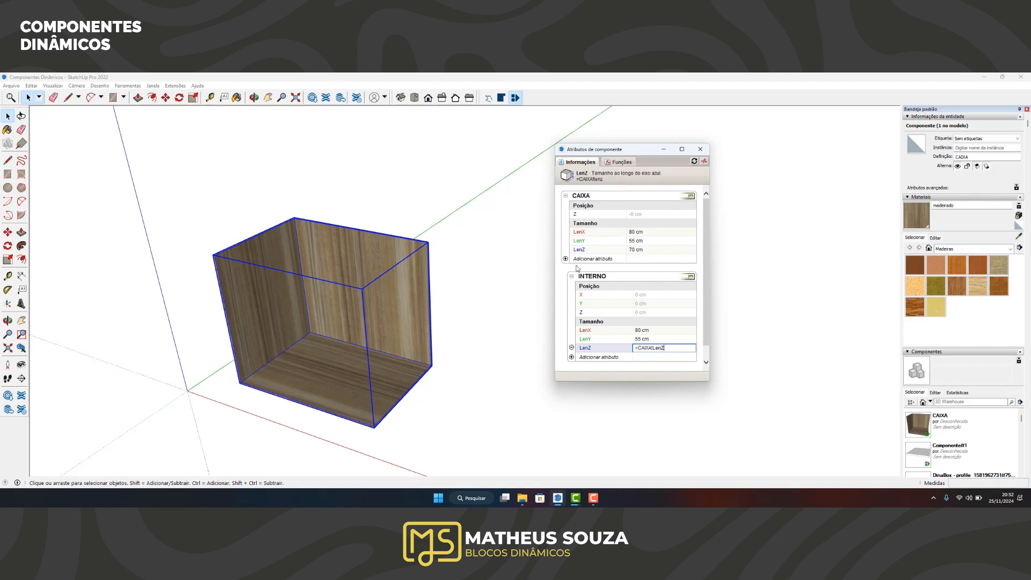
{"action": "left_click", "coordinate": [637, 347]}
{"action": "left_click_drag", "start_coordinate": [640, 348], "coordinate": [658, 348]}
{"action": "left_click", "coordinate": [677, 349]}
{"action": "key", "text": "Return"}
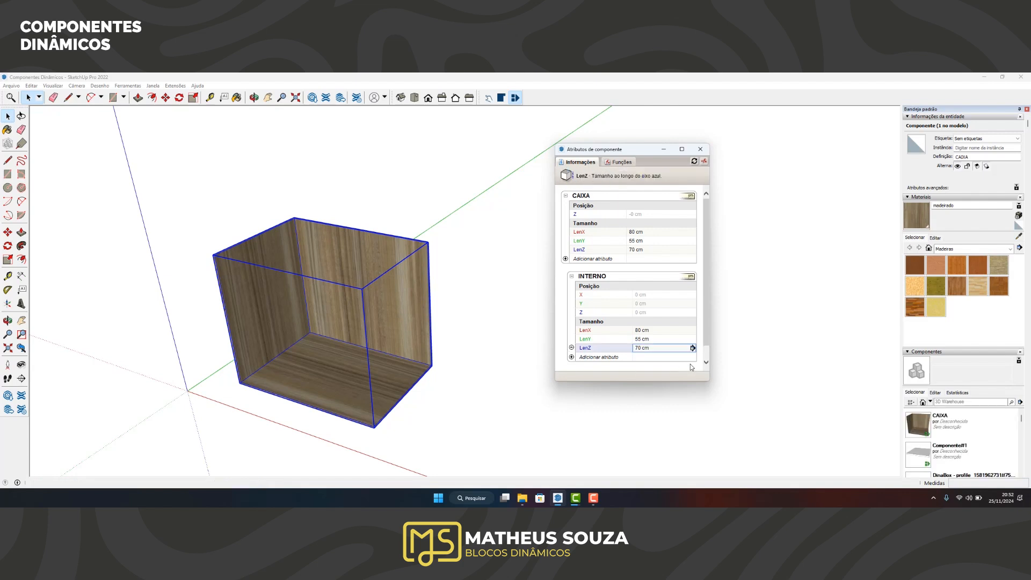
{"action": "left_click", "coordinate": [661, 349]}
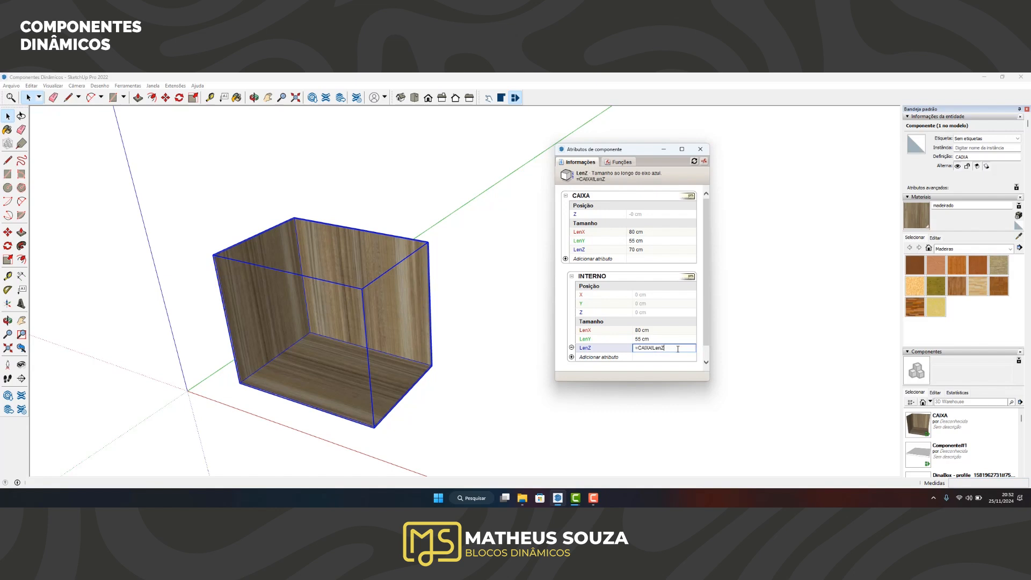
{"action": "double_click", "coordinate": [658, 348]}
{"action": "key", "text": "Return"}
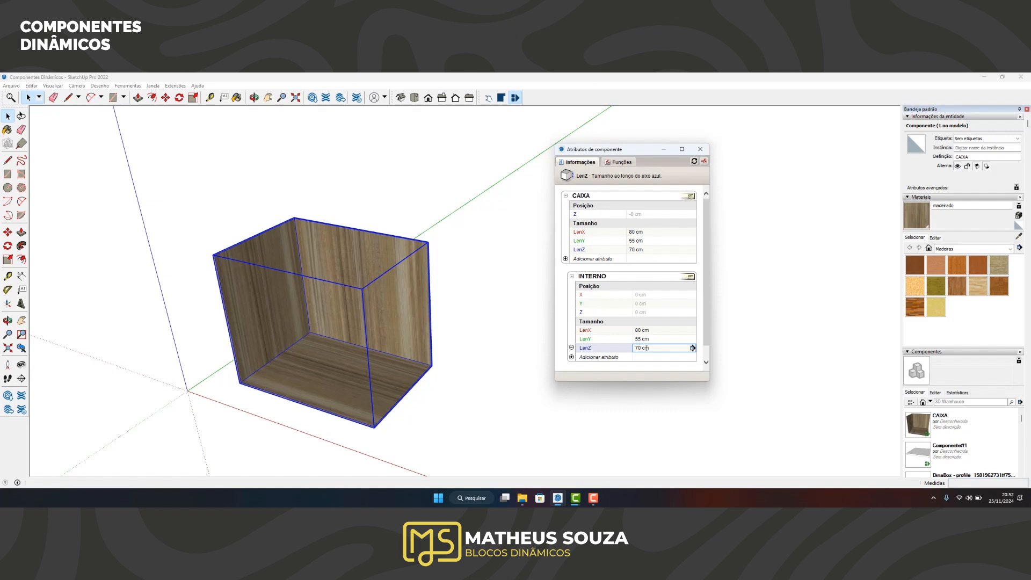